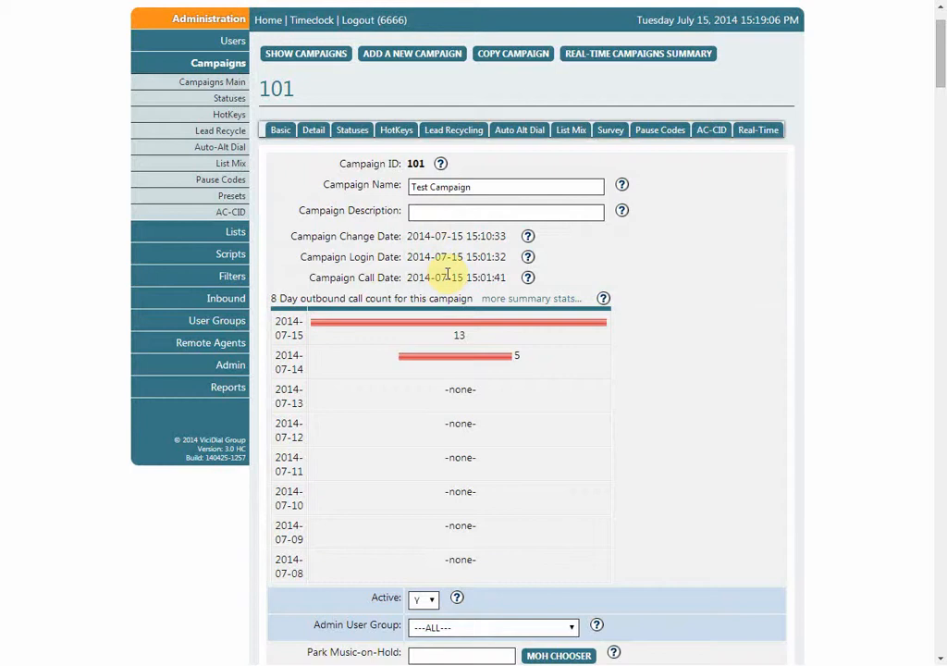
Set the List Order of the Test Campaign to DOWN COUNT
scroll(445, 274, "down", 2)
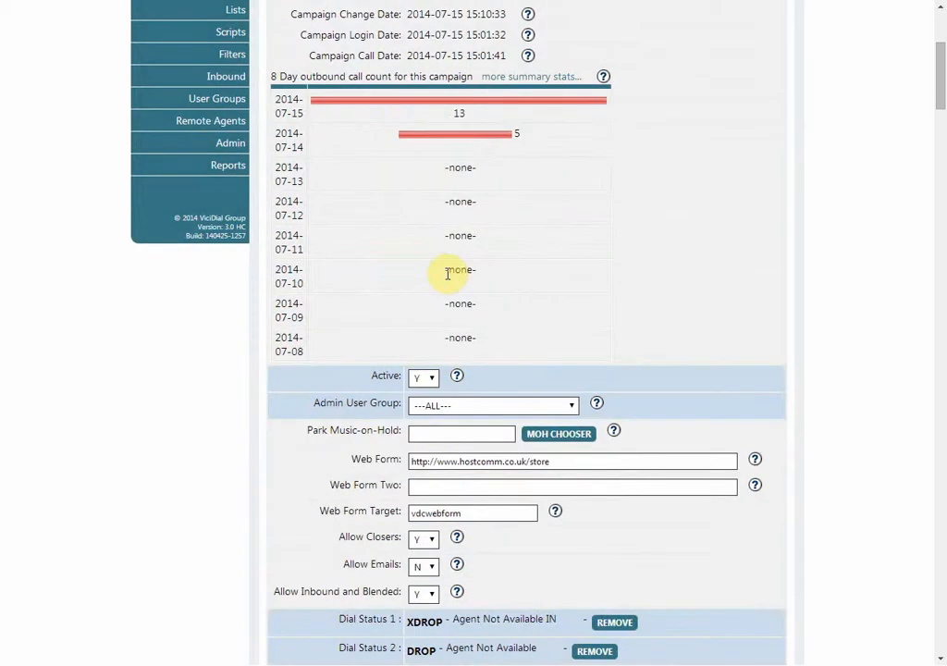
scroll(447, 273, "down", 1)
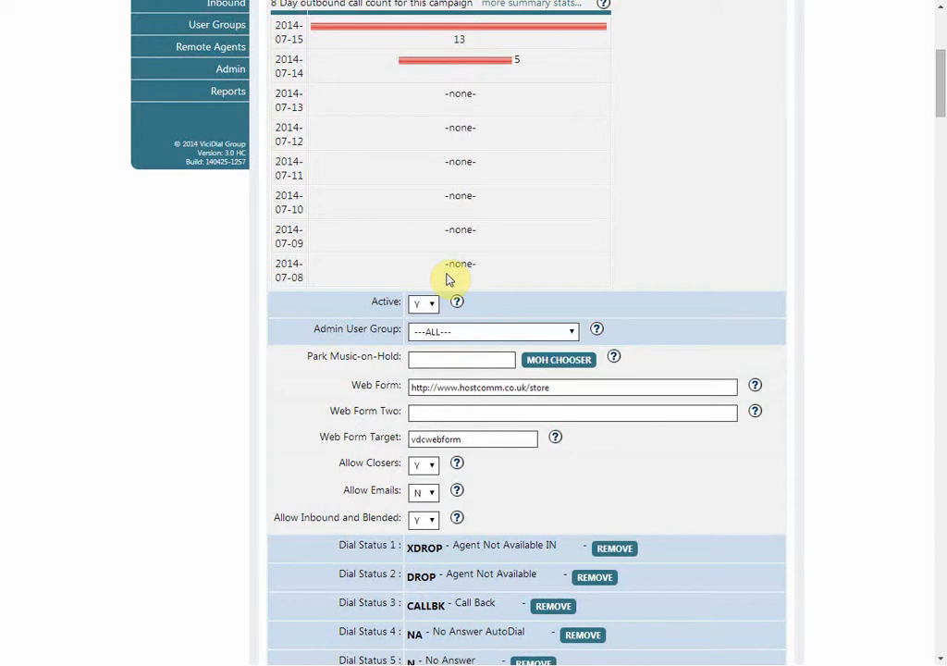
scroll(449, 275, "down", 1)
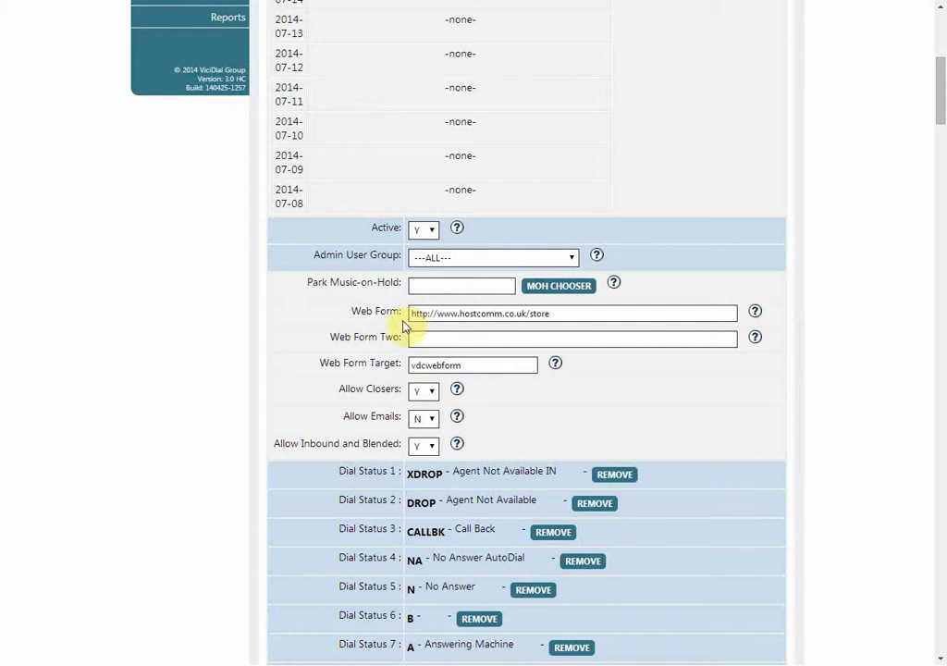
scroll(403, 325, "down", 2)
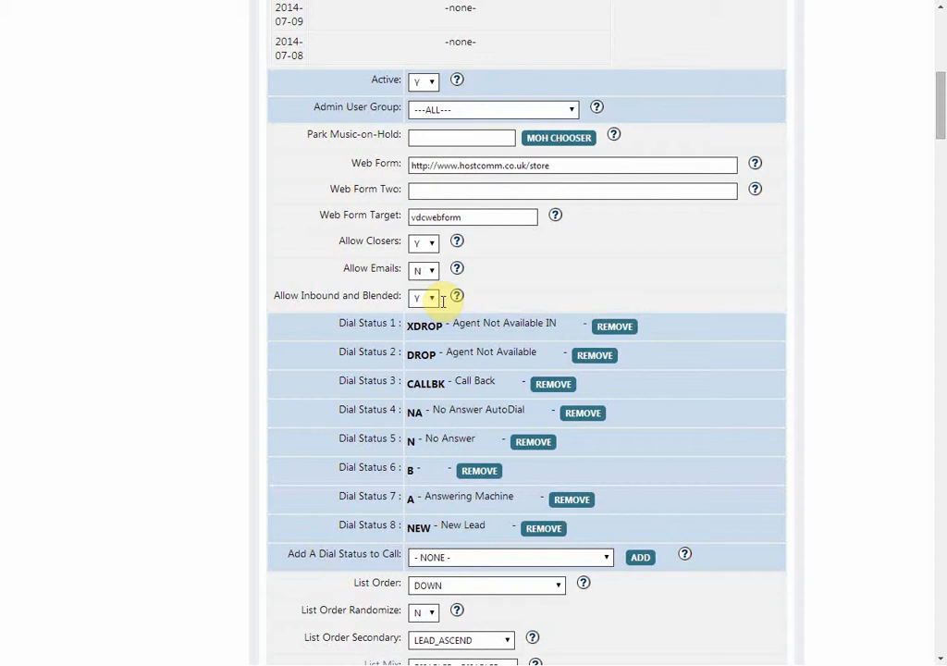
scroll(449, 316, "down", 3)
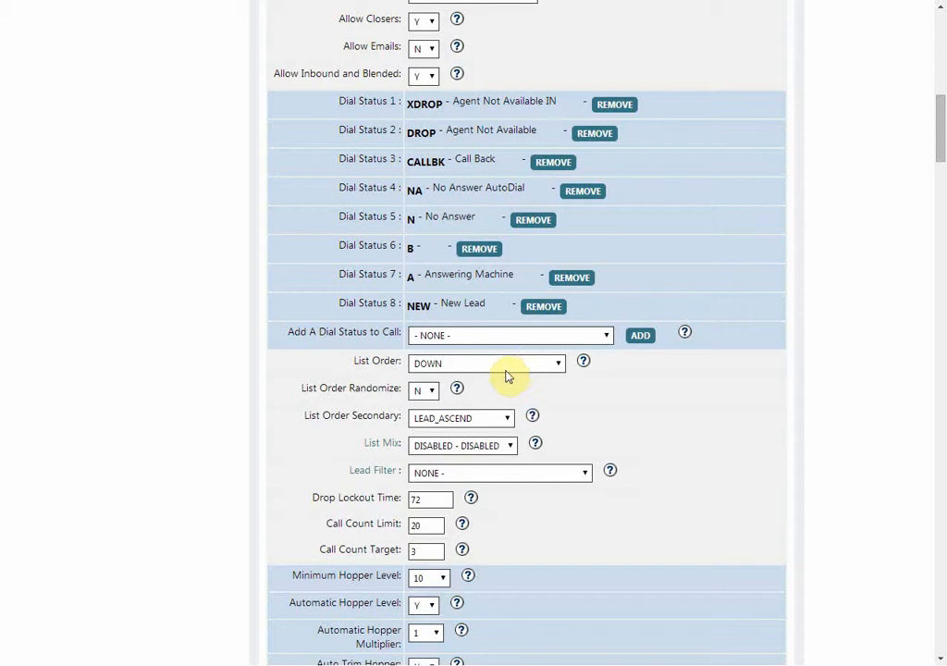
left_click(507, 373)
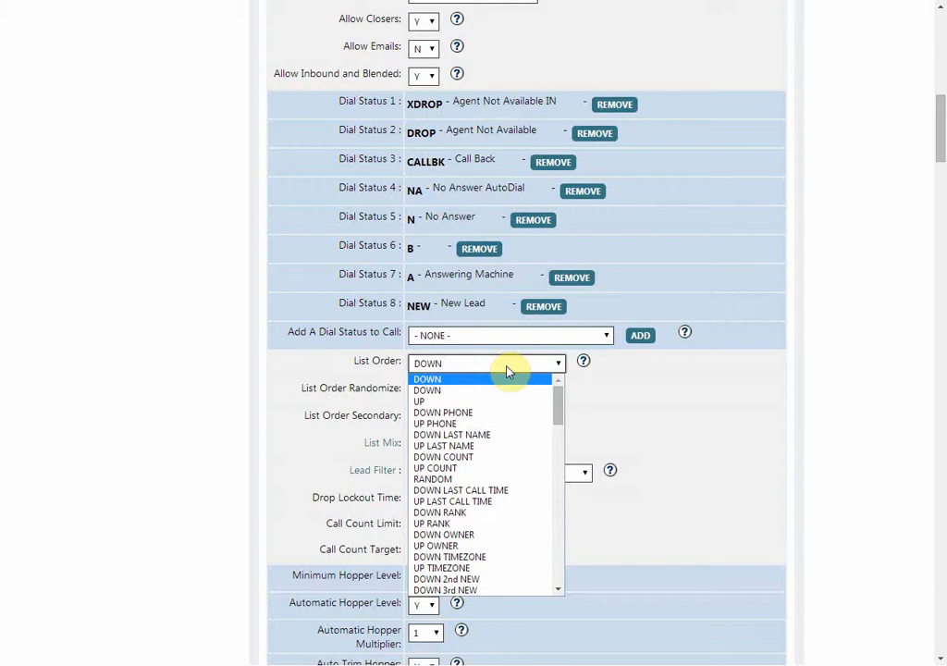
left_click(467, 457)
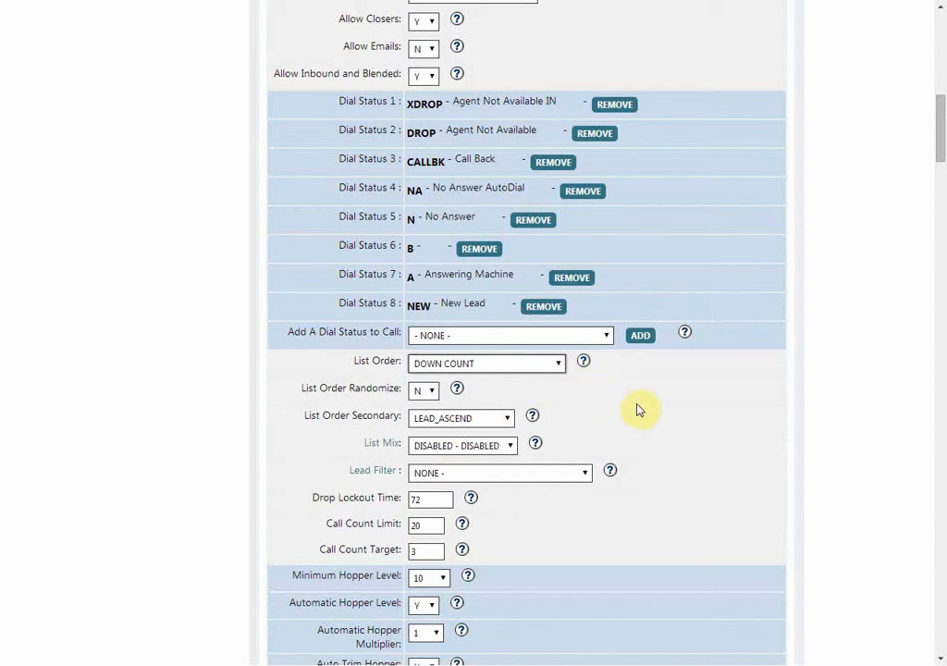
Examine the call count settings and the available Dial Method options for the campaign
scroll(641, 408, "down", 3)
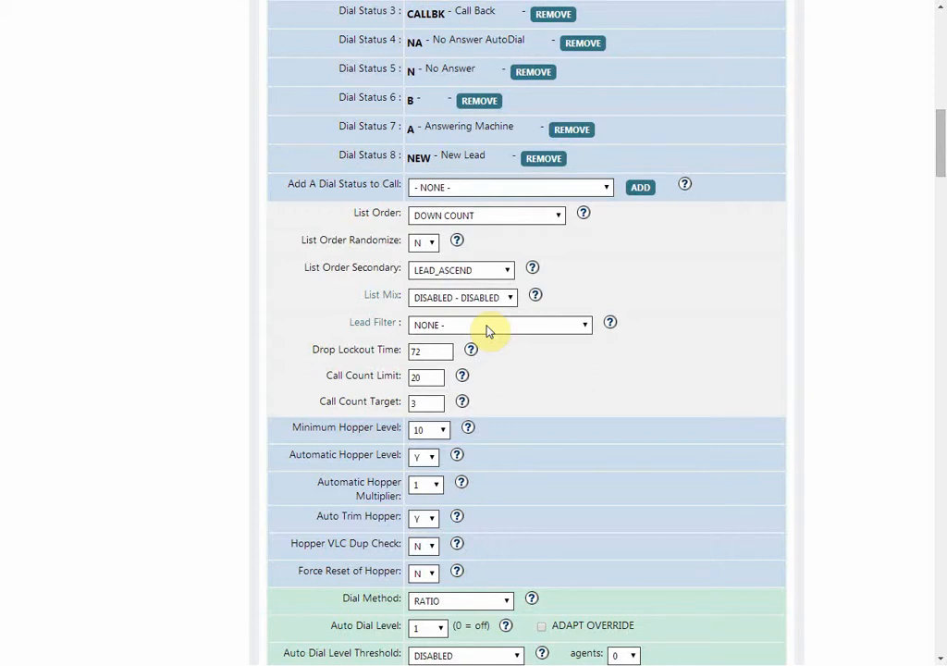
scroll(487, 331, "down", 2)
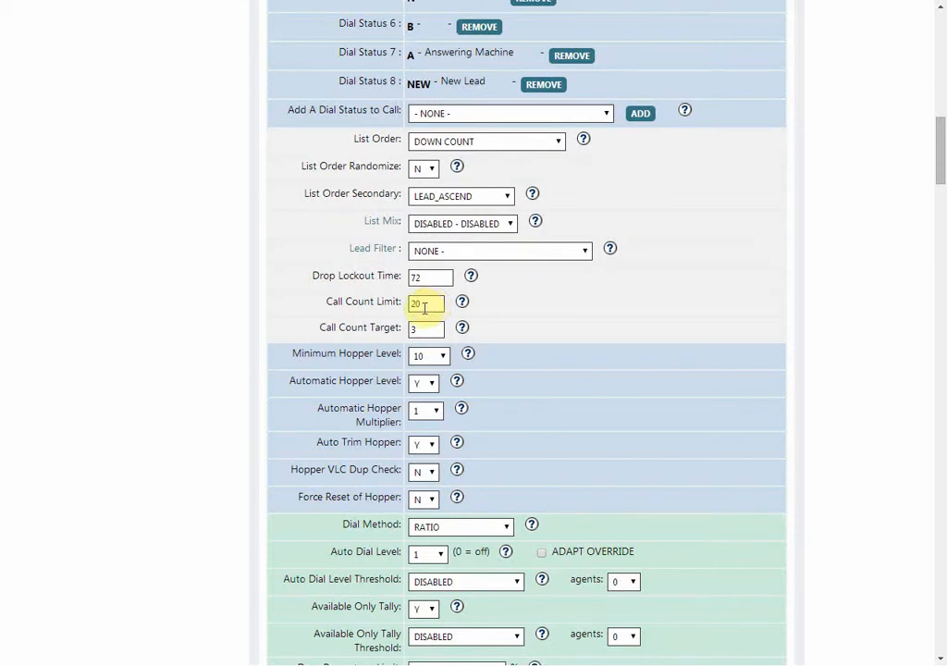
scroll(425, 309, "down", 5)
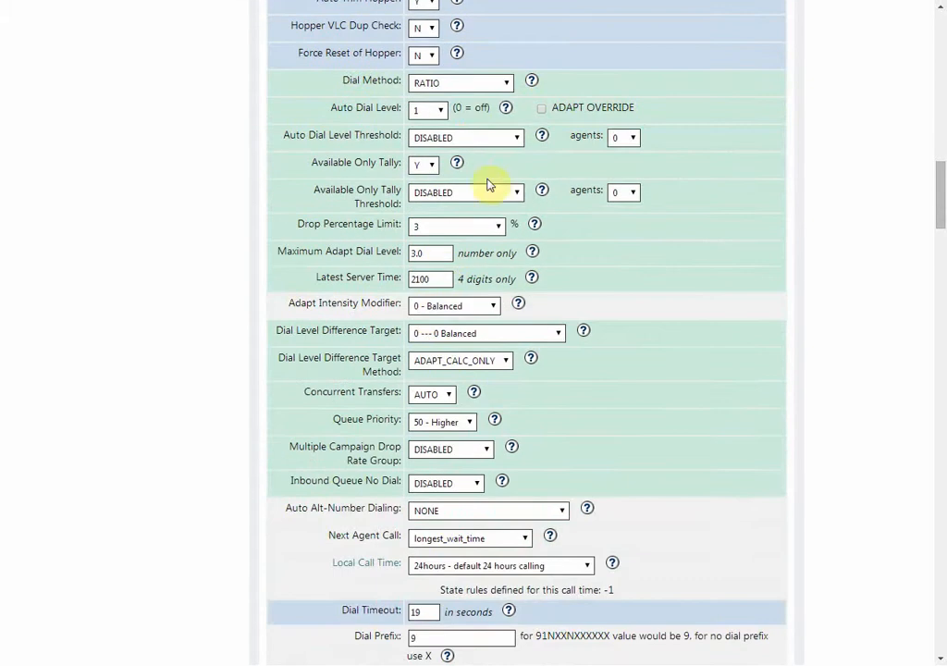
left_click(507, 84)
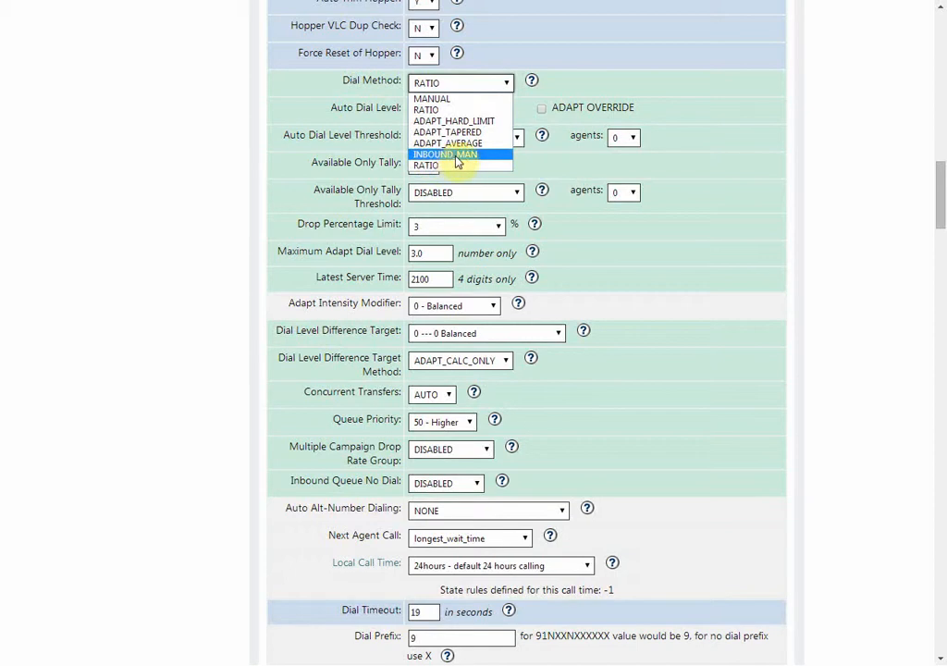
left_click(593, 83)
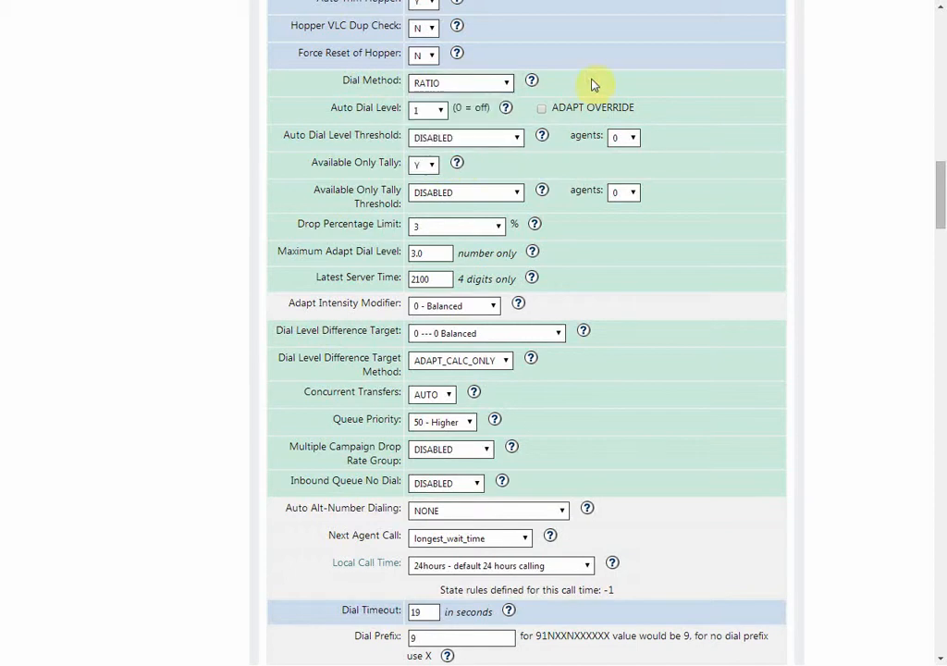
Try an Auto Dial Level of 2 and return the level to 1
left_click(444, 110)
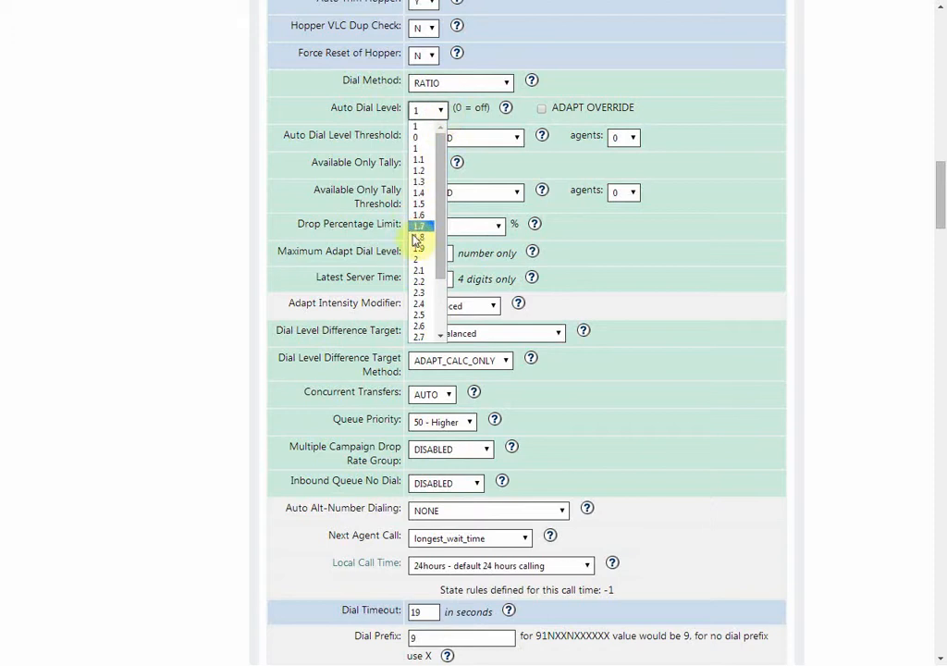
left_click(418, 259)
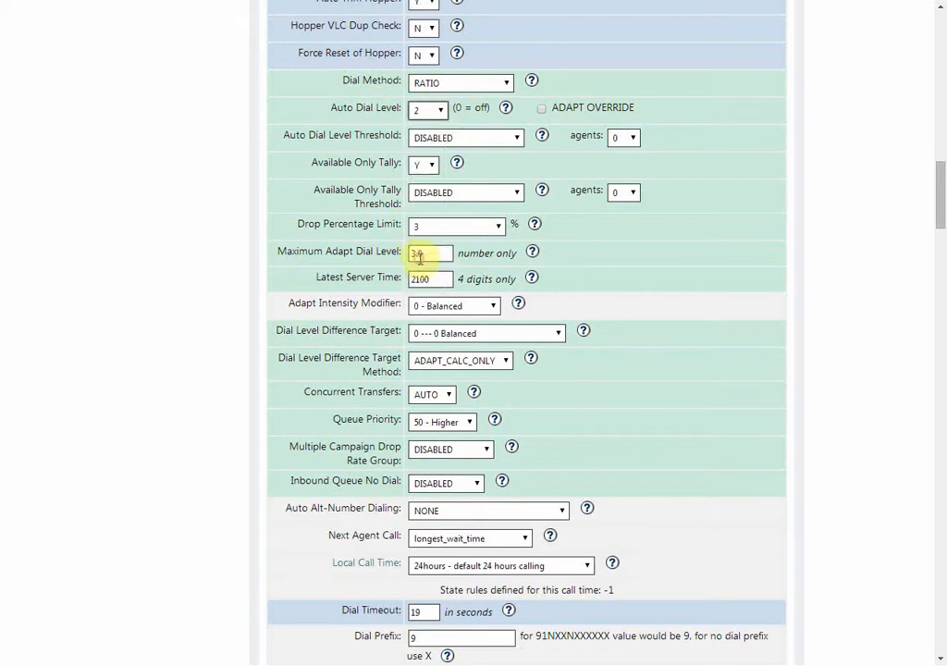
left_click(441, 112)
left_click(430, 134)
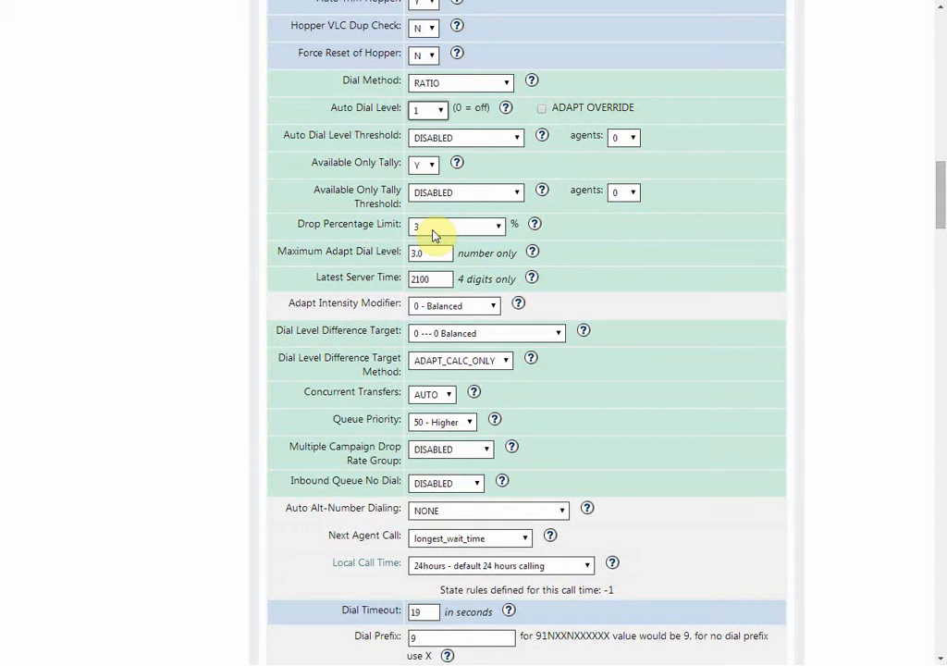
Set the campaign's Dial Method to ADAPT_HARD_LIMIT
left_click(448, 88)
left_click(452, 121)
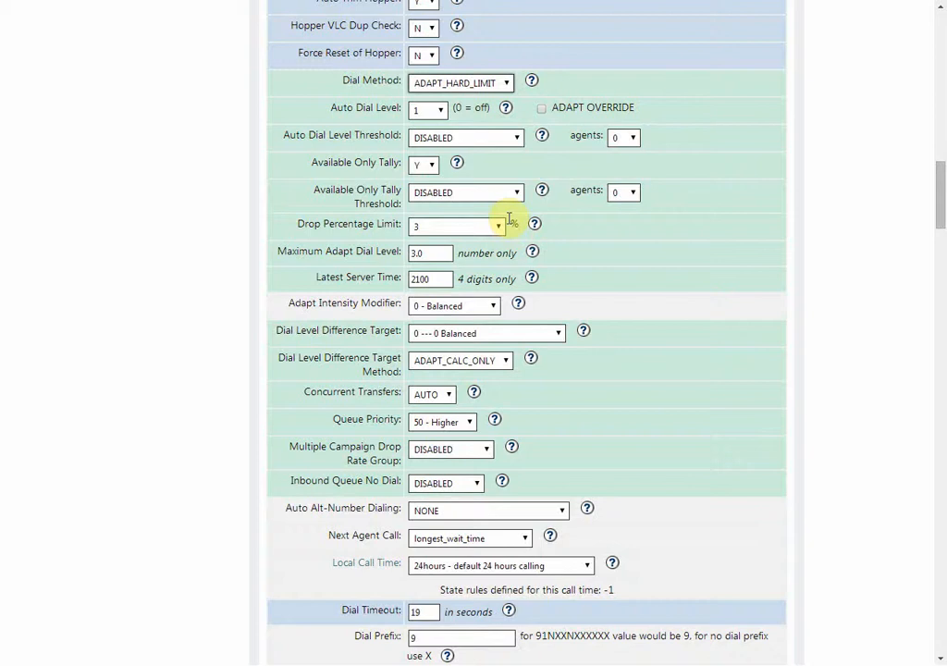
Examine the available Next Agent Call options without choosing a different one
scroll(507, 222, "down", 3)
scroll(508, 222, "down", 2)
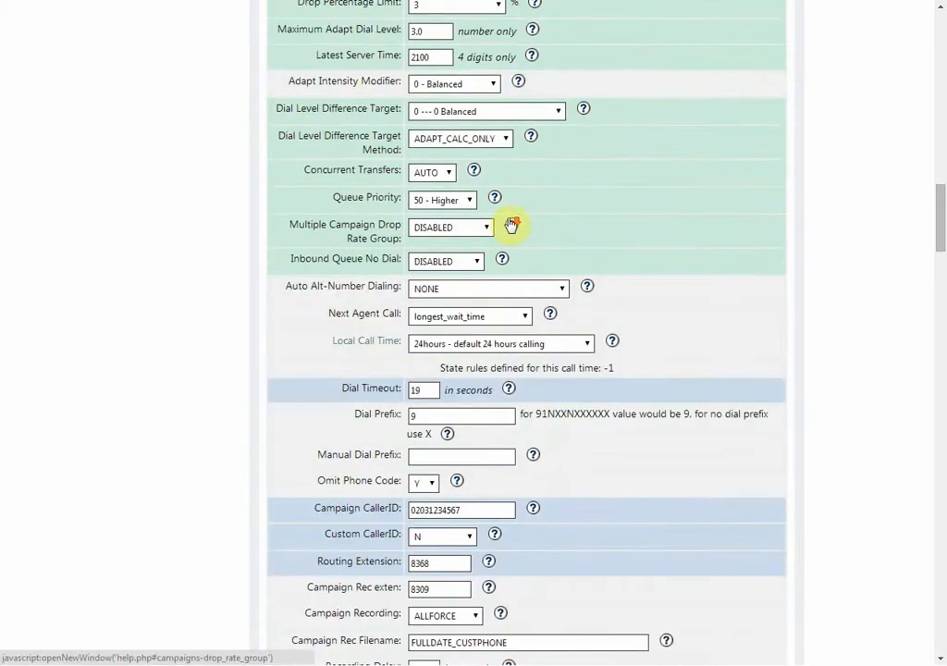
scroll(510, 225, "down", 2)
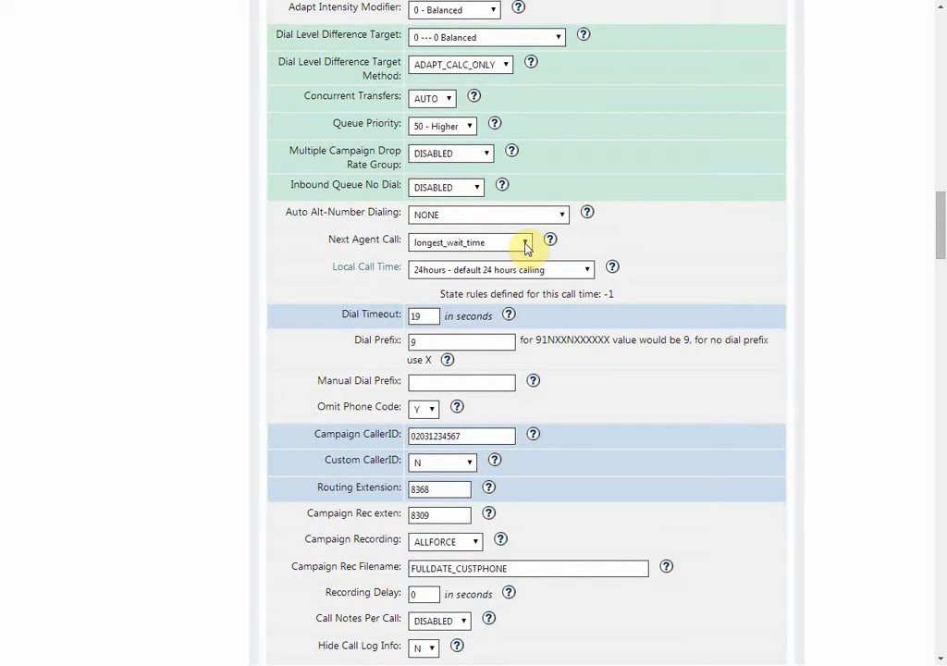
left_click(526, 245)
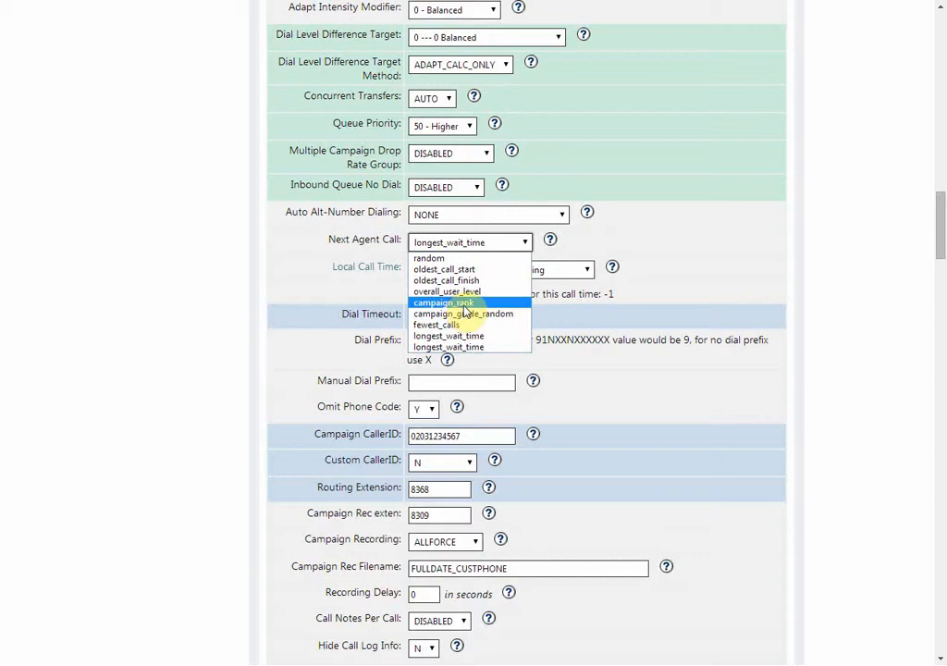
left_click(651, 222)
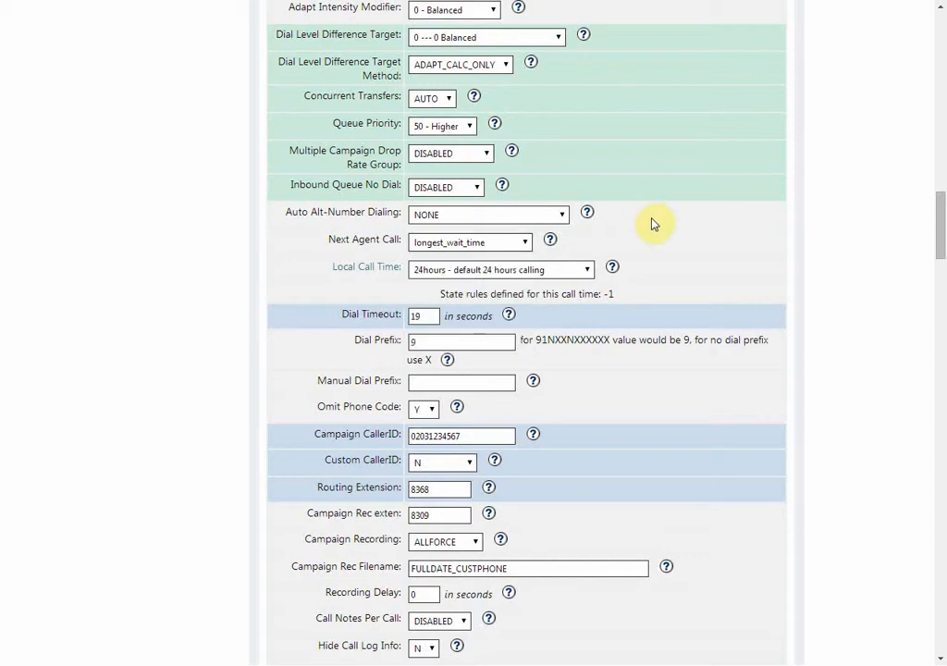
Check the Dial Timeout and Campaign CallerID entries and set Custom CallerID to AREACODE
left_click_drag(429, 316, 404, 318)
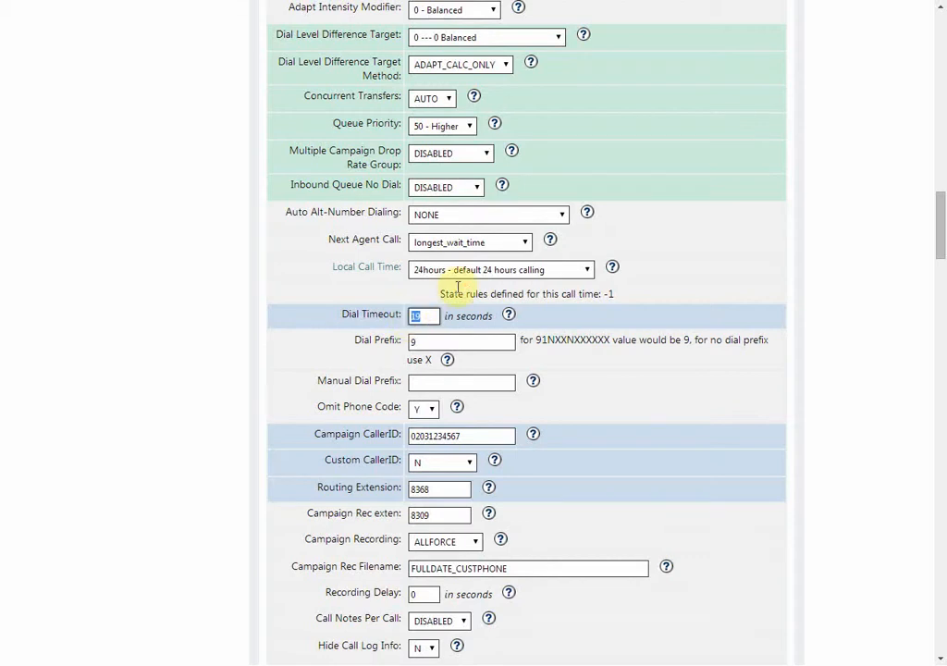
scroll(455, 295, "down", 3)
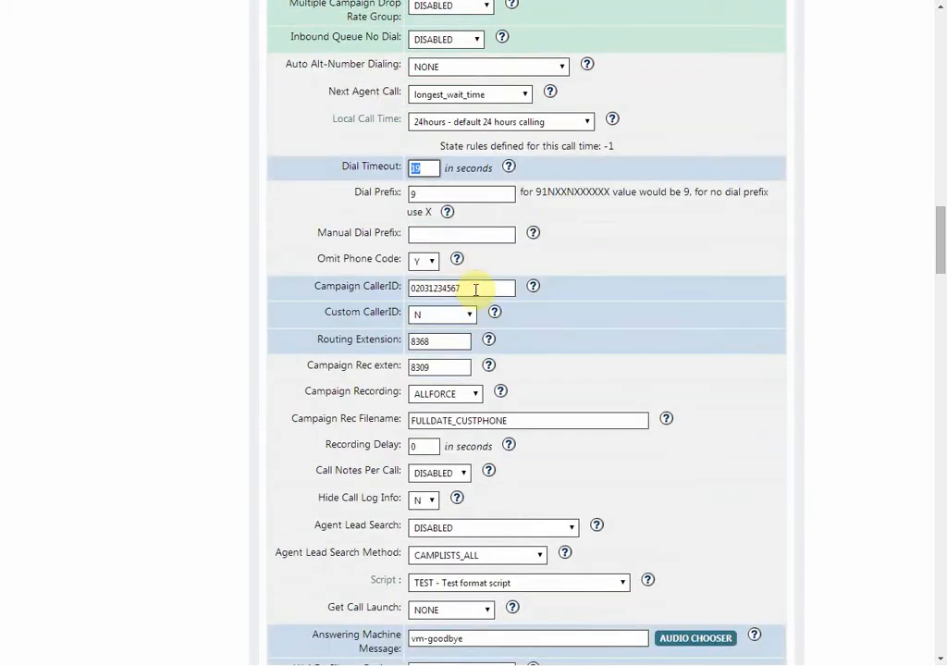
left_click_drag(478, 291, 401, 287)
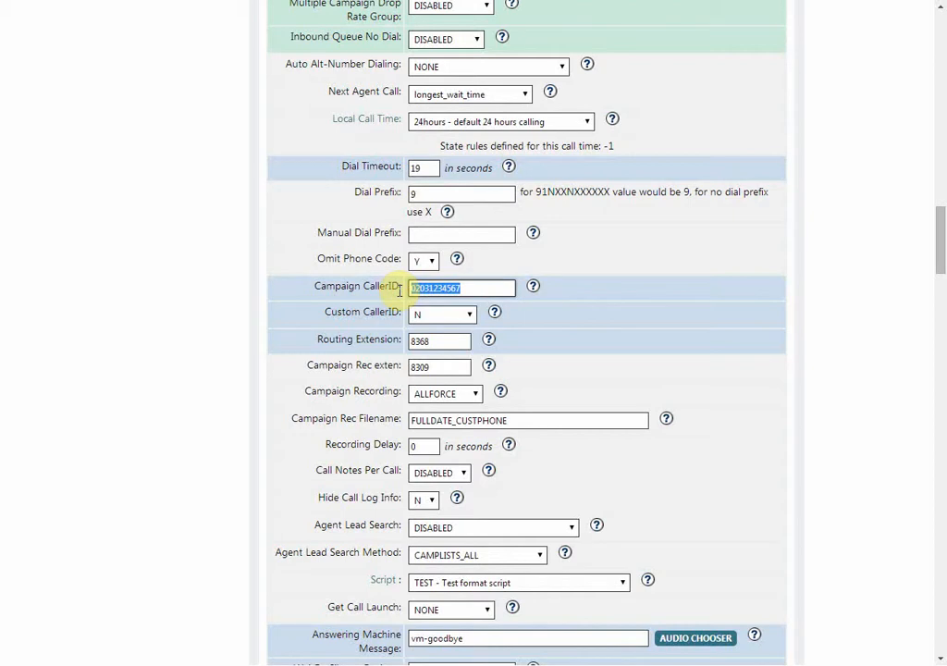
left_click(441, 315)
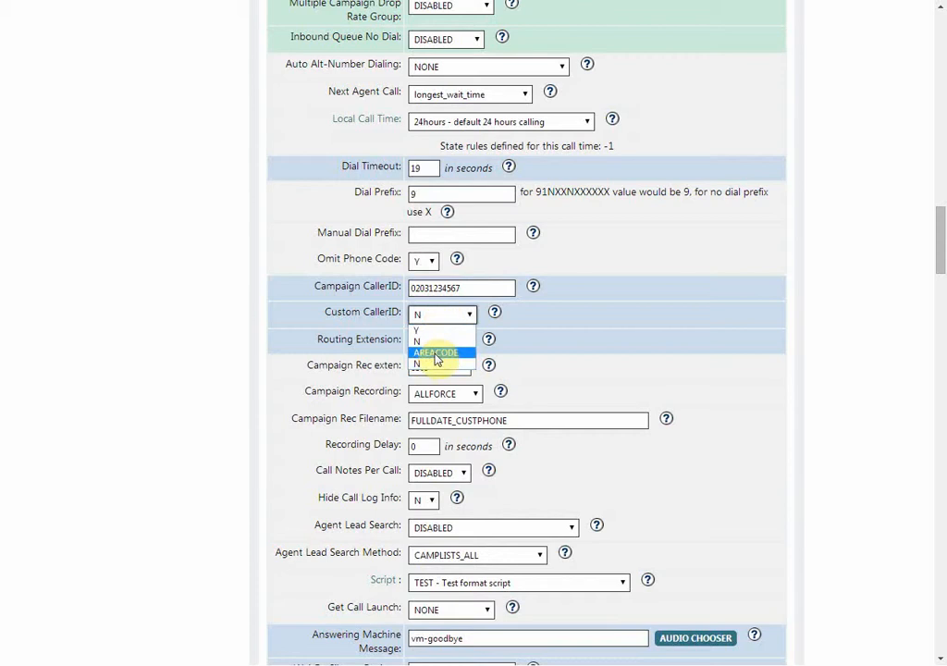
left_click(438, 354)
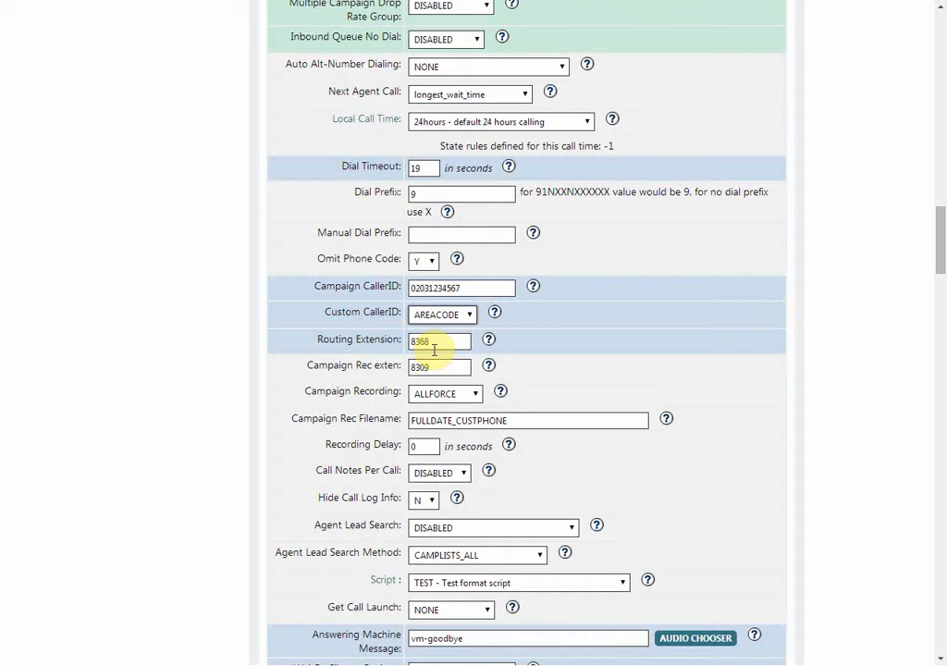
Examine the available Campaign Recording options without choosing a different one
scroll(442, 351, "down", 1)
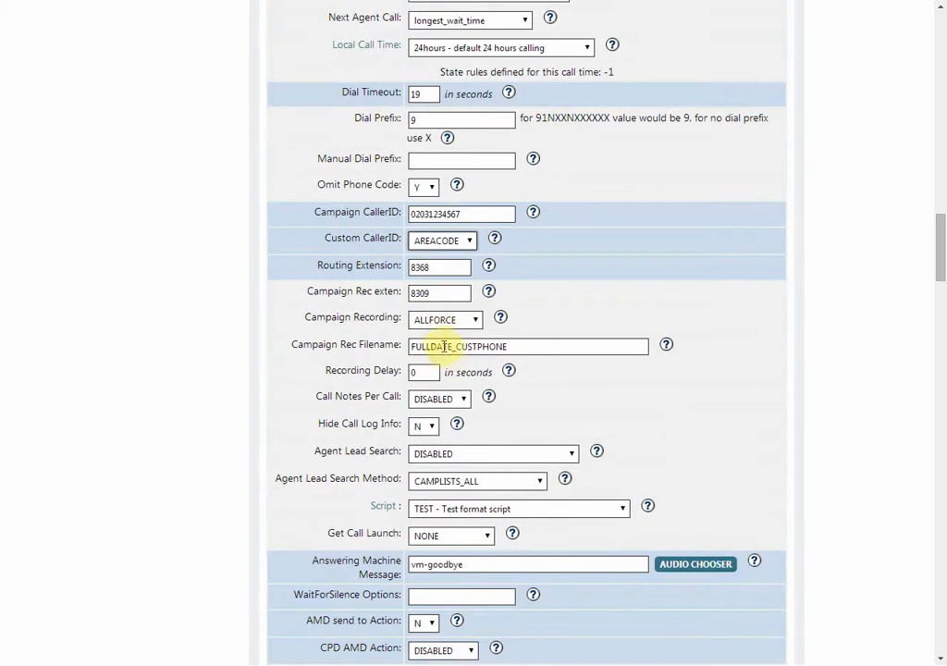
left_click(475, 321)
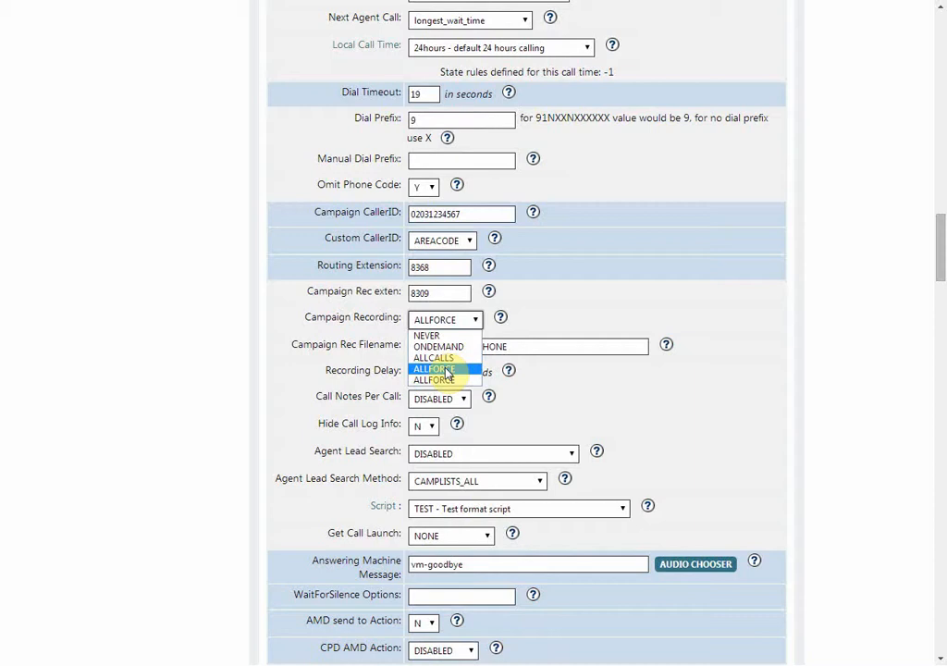
left_click(613, 368)
Set the campaign's Get Call Launch option to SCRIPT
scroll(614, 368, "down", 3)
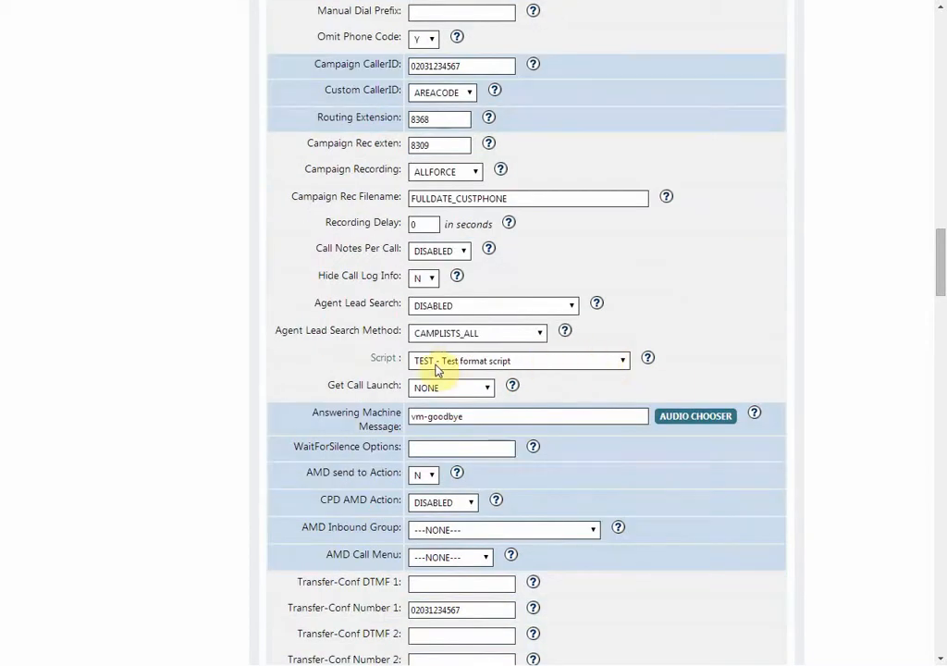
left_click(450, 389)
left_click(447, 416)
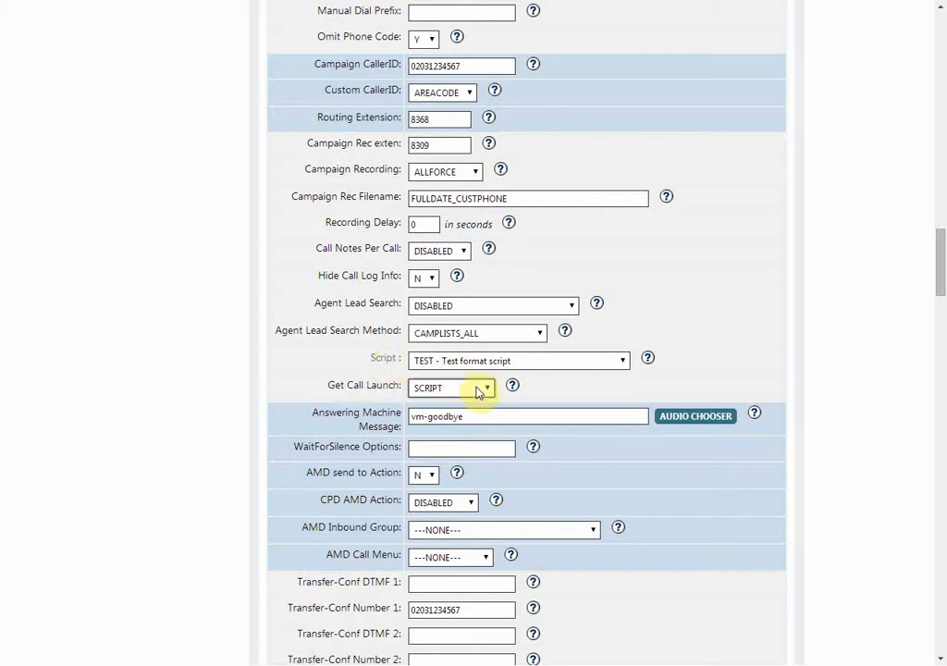
Set Get Call Launch to WEBFORM and check the Web Form address in the campaign settings
left_click(488, 389)
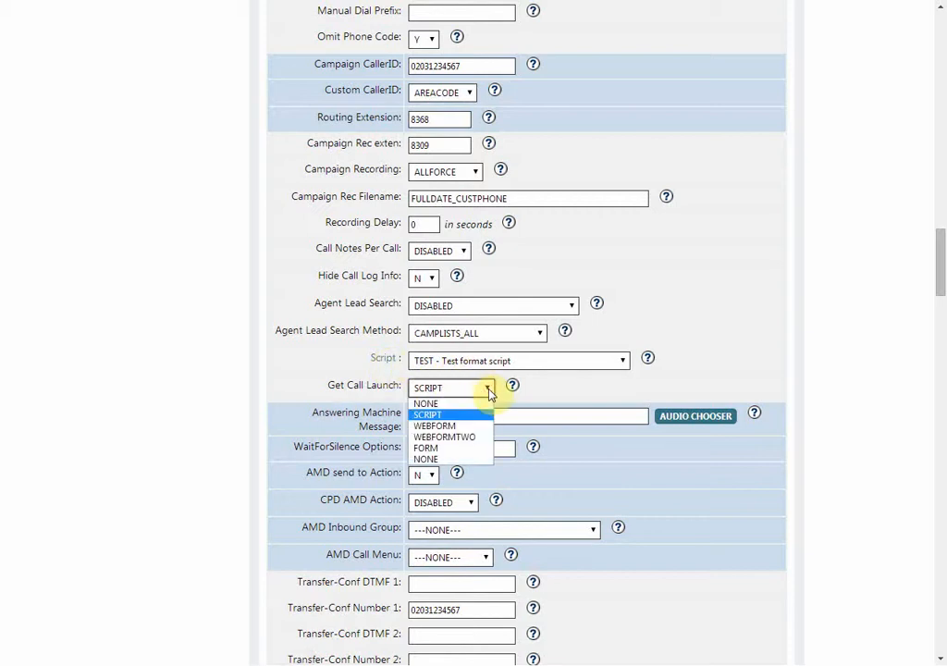
left_click(444, 431)
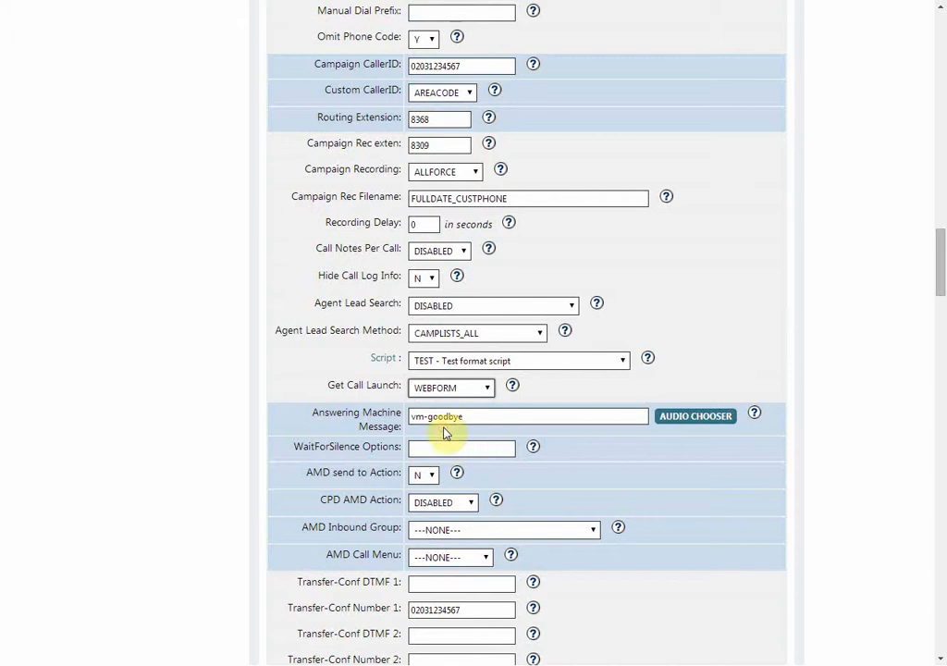
scroll(754, 248, "up", 5)
scroll(751, 248, "up", 15)
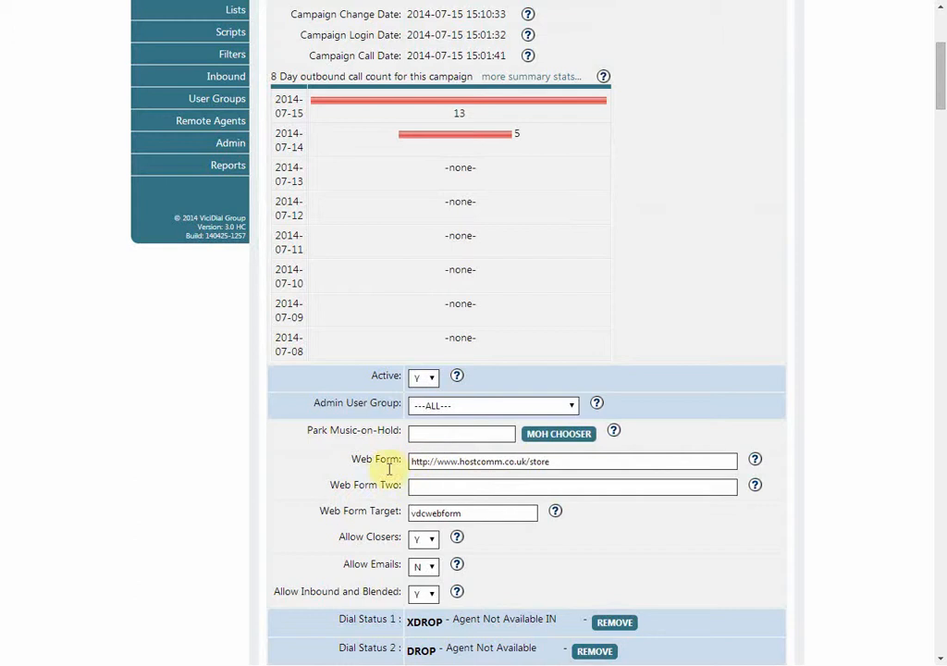
Examine the Answering Machine Message setting below Get Call Launch
scroll(698, 405, "down", 15)
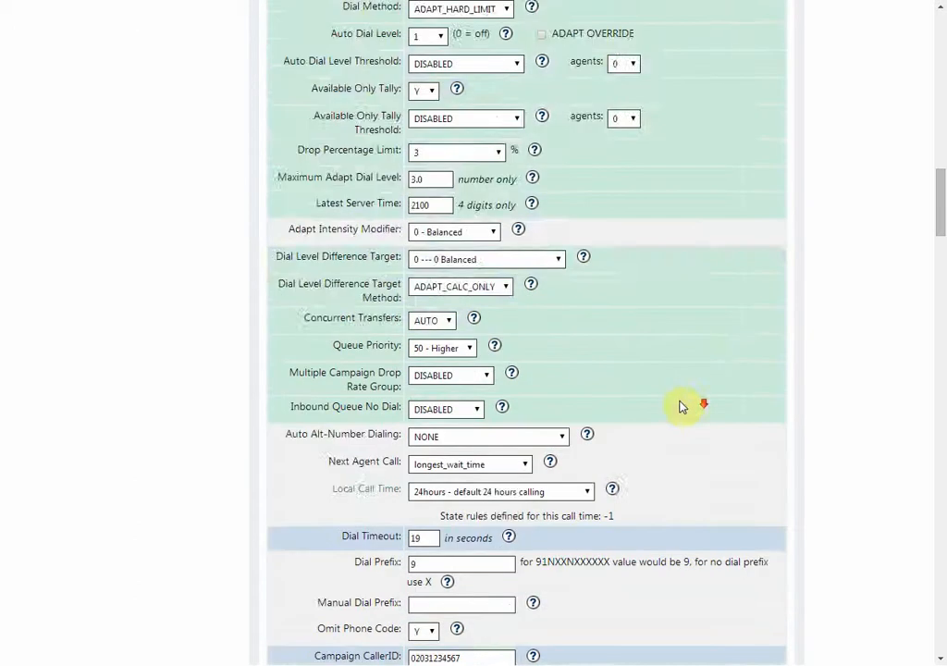
scroll(562, 461, "down", 5)
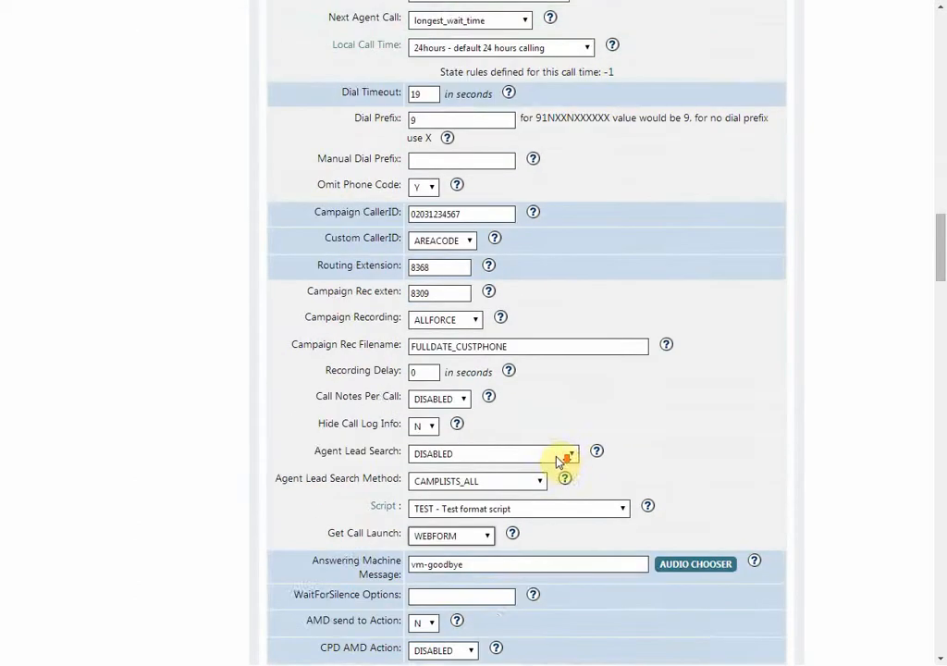
scroll(546, 396, "down", 3)
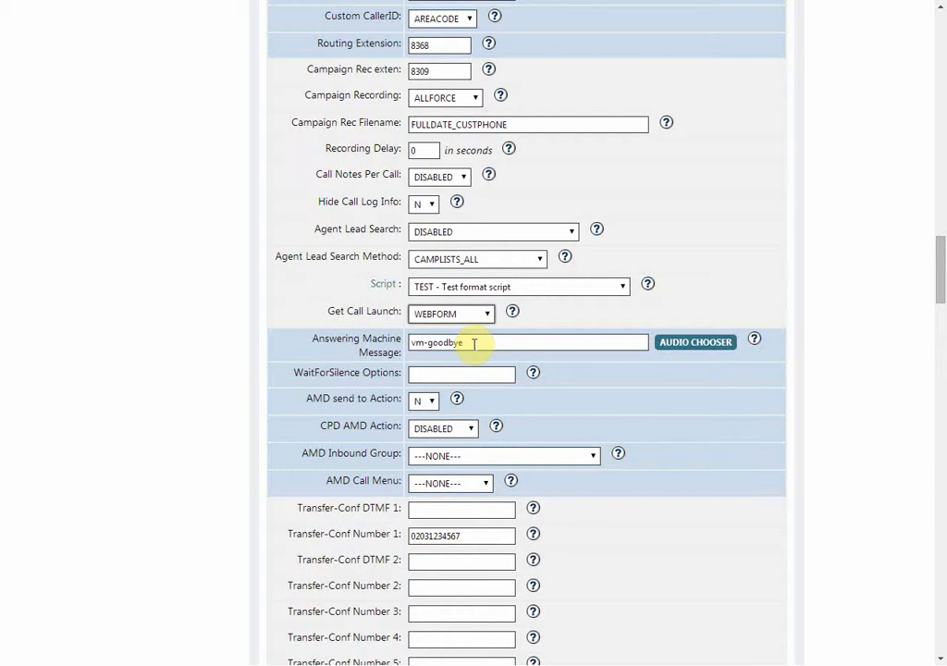
Examine the campaign's transfer-conference, timer action, scheduled callback and drop call settings
scroll(477, 342, "down", 3)
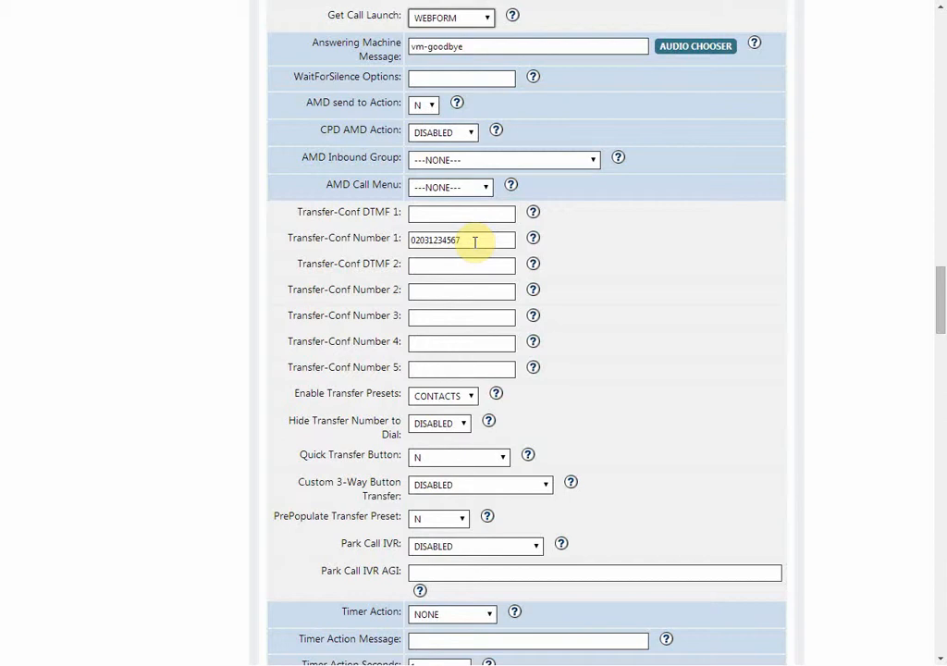
scroll(472, 245, "down", 3)
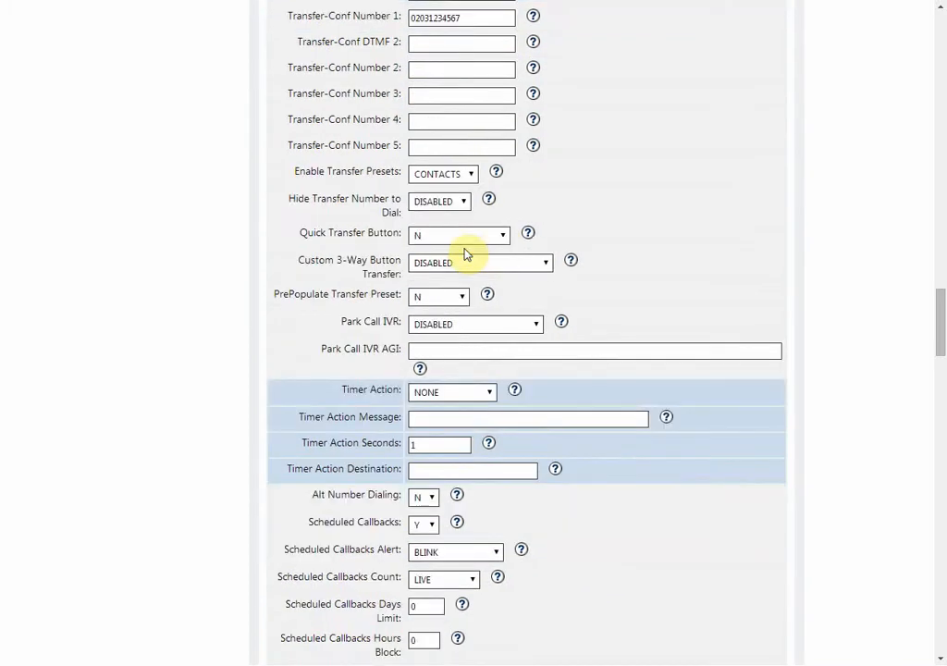
scroll(467, 254, "down", 3)
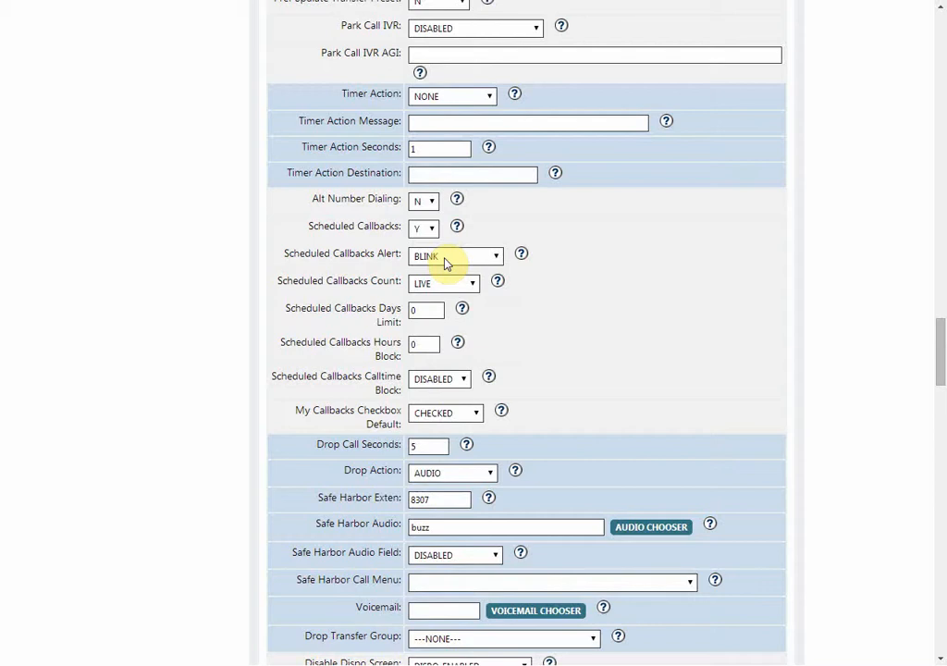
scroll(443, 263, "down", 4)
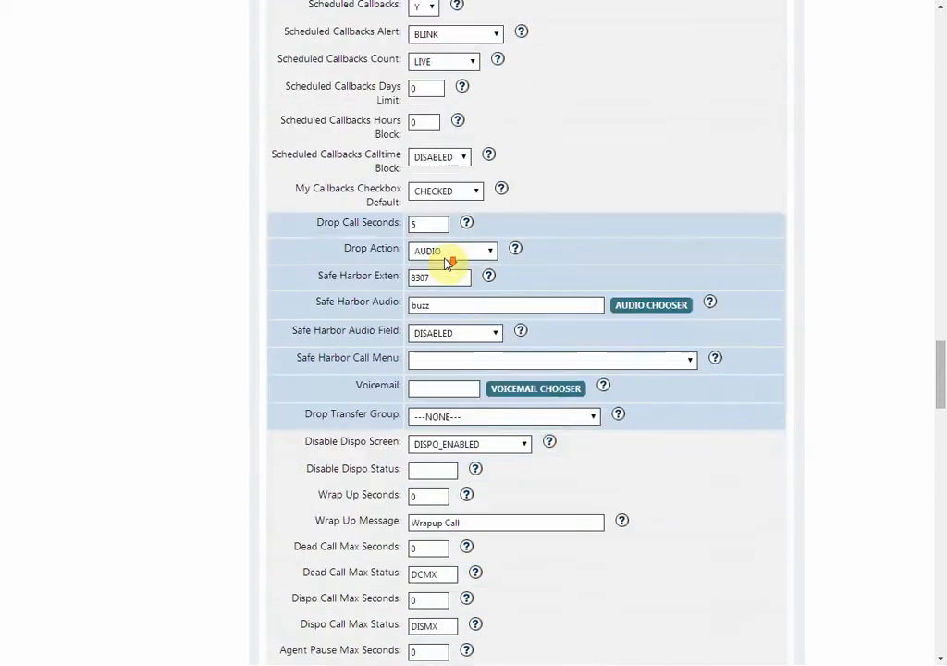
scroll(449, 261, "down", 2)
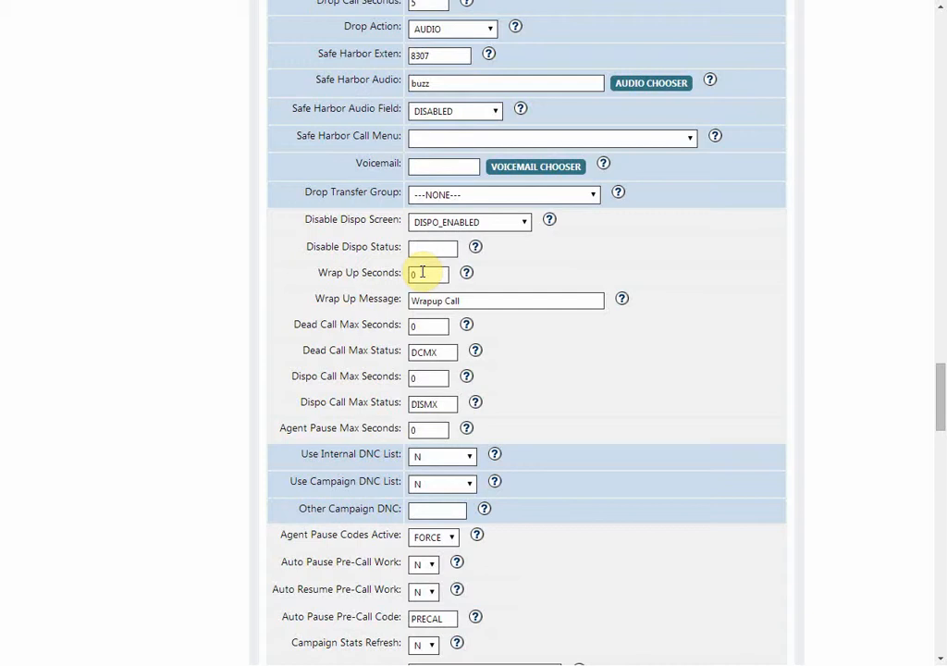
Set the campaign's Dead Call Max Seconds to 5
scroll(423, 272, "down", 2)
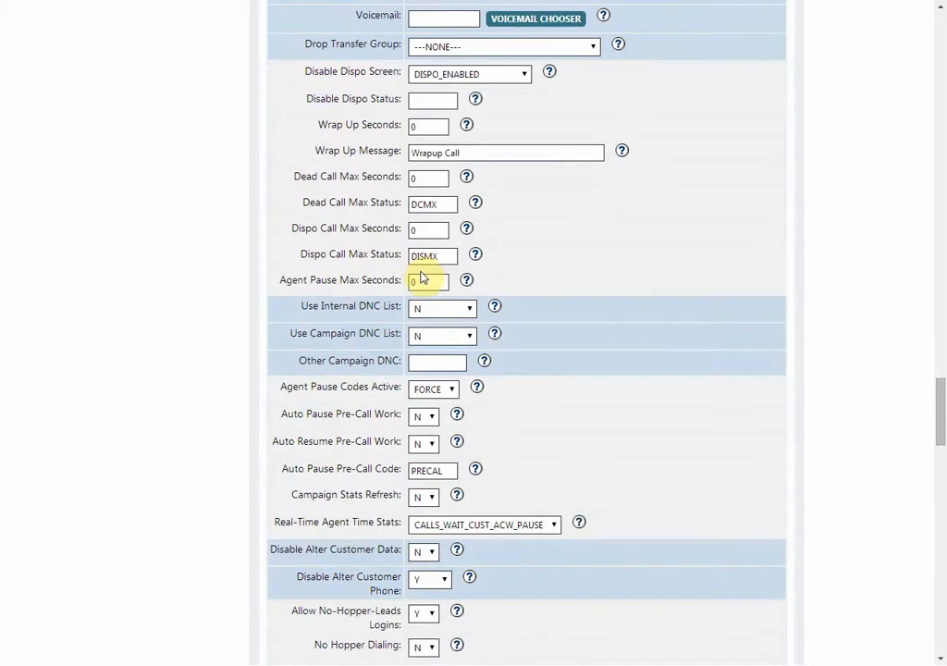
left_click(429, 179)
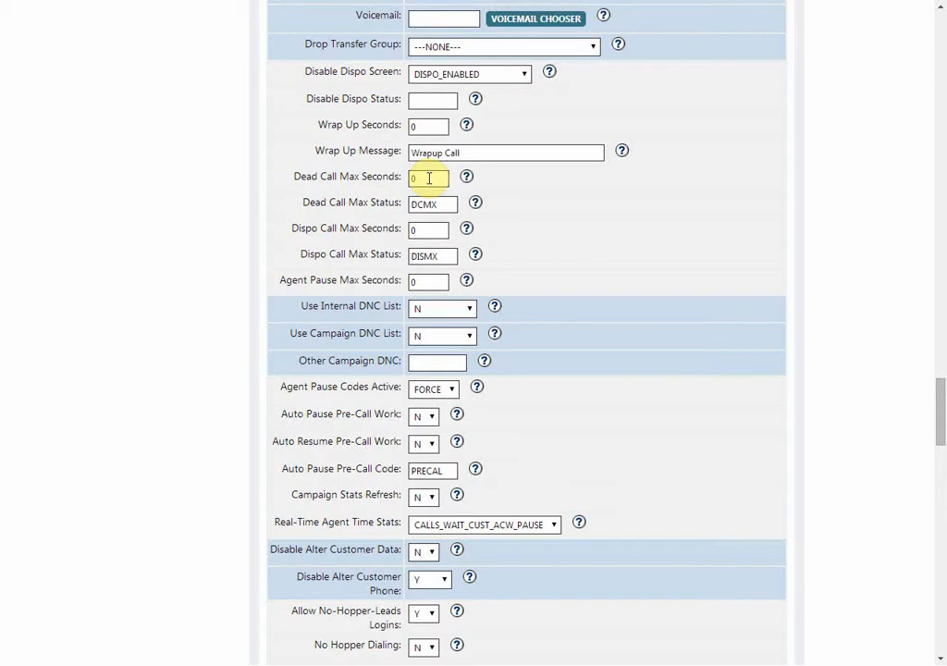
key("BackSpace")
type("5")
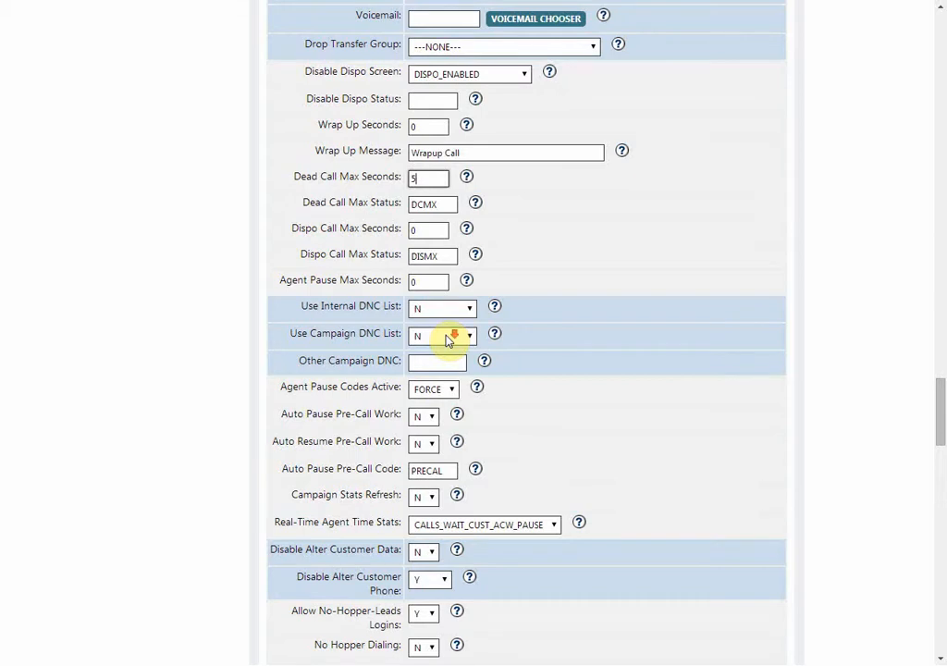
Examine the DNC list, agent pause code, customer data alteration, hopper and agent queue display settings of the campaign
scroll(450, 338, "down", 3)
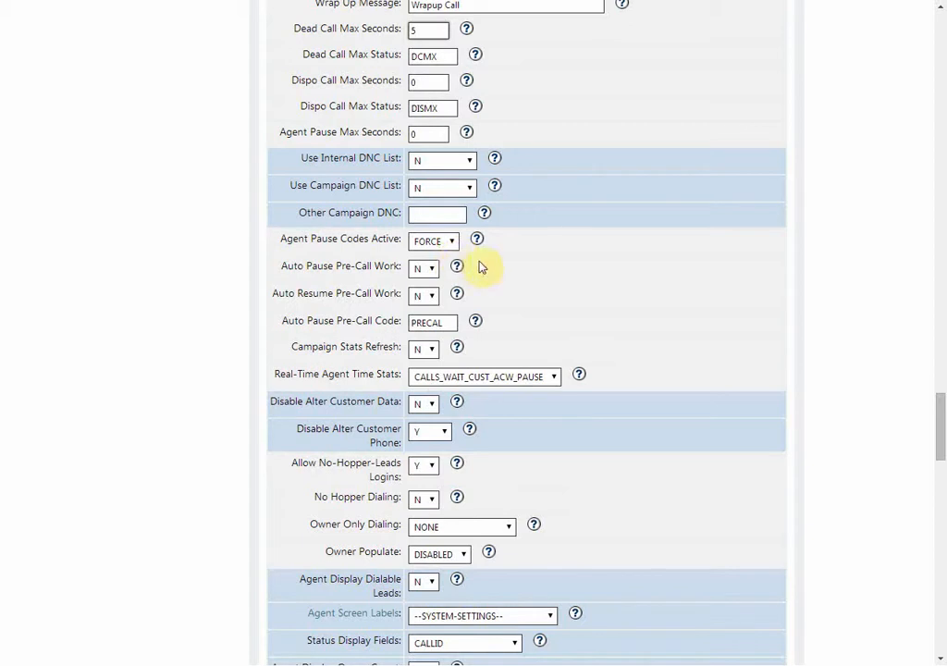
scroll(464, 294, "down", 3)
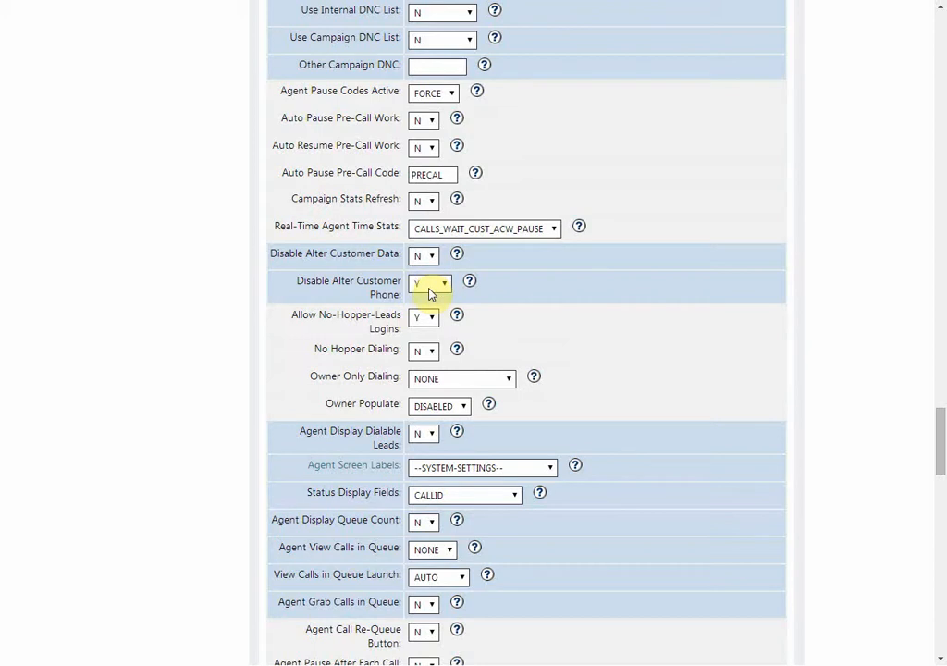
scroll(430, 294, "down", 1)
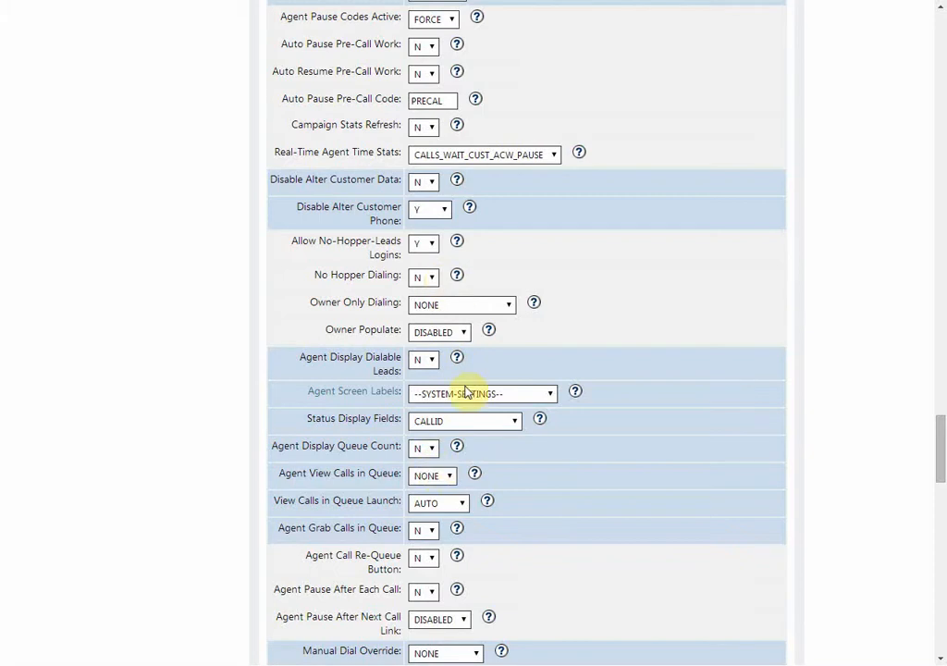
scroll(465, 392, "down", 1)
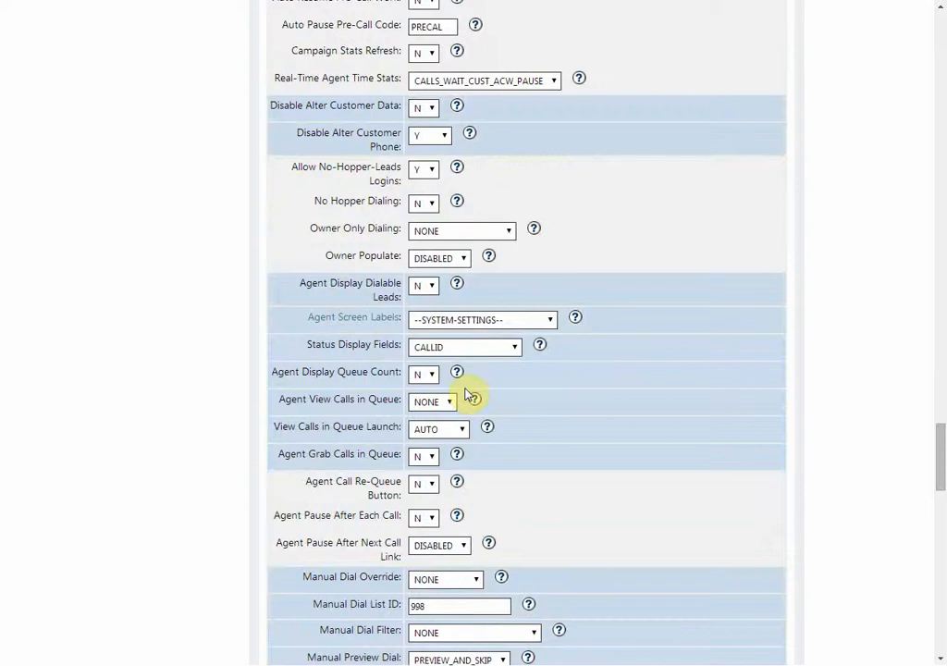
scroll(466, 394, "down", 1)
scroll(465, 392, "down", 1)
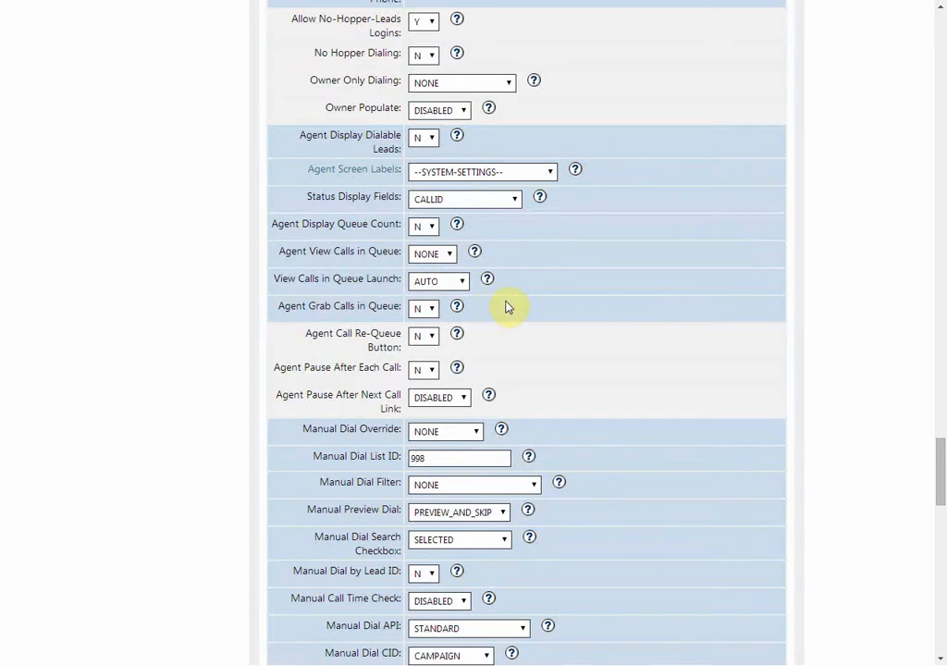
Examine the manual dial, 3-way call, CRM popup, blind monitor and allowed inbound and transfer group settings
scroll(506, 307, "down", 3)
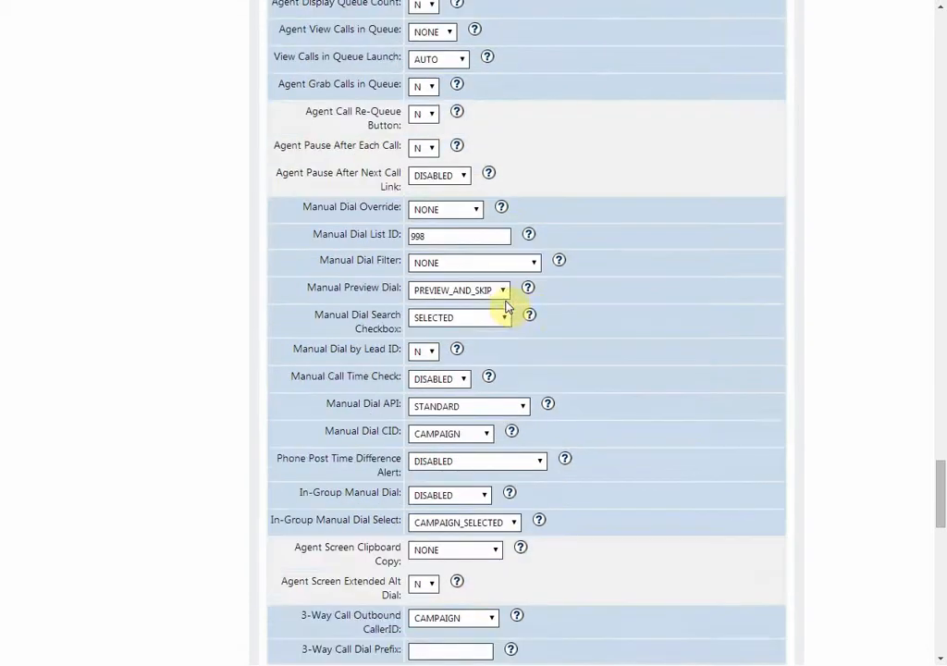
scroll(506, 307, "down", 2)
scroll(506, 307, "down", 2)
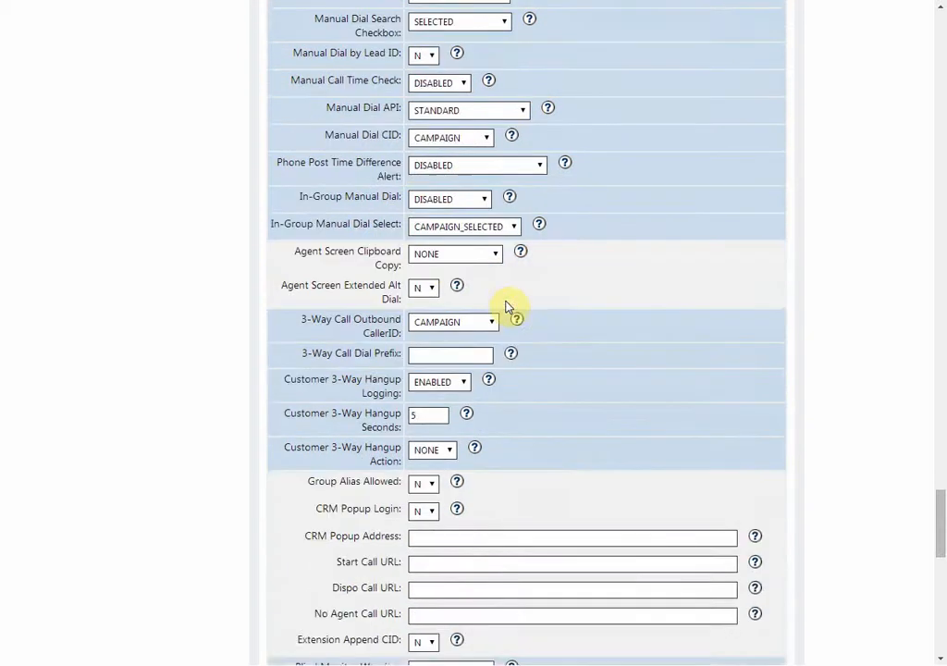
scroll(505, 307, "down", 3)
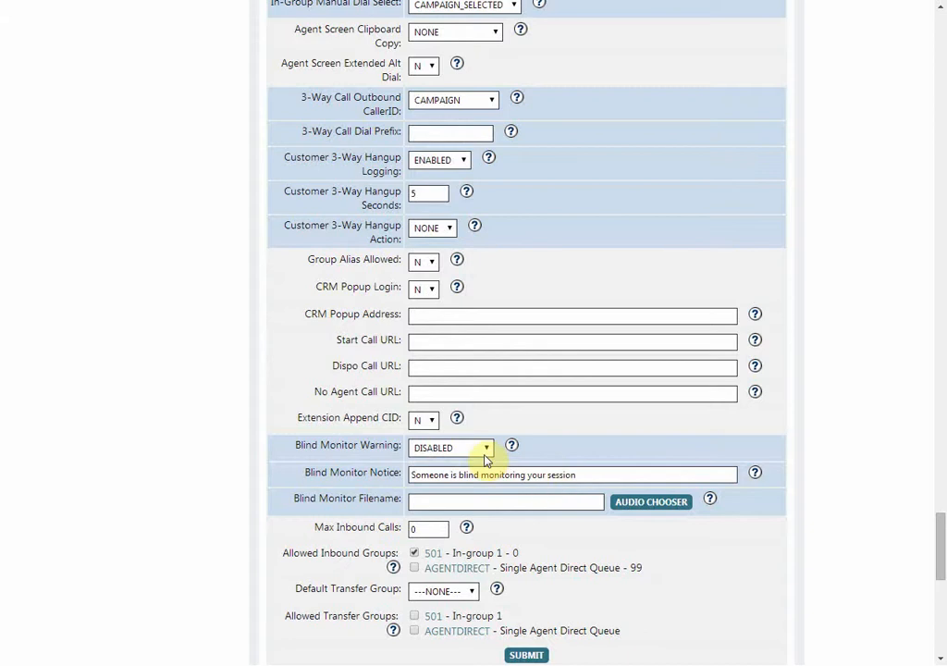
scroll(484, 460, "down", 1)
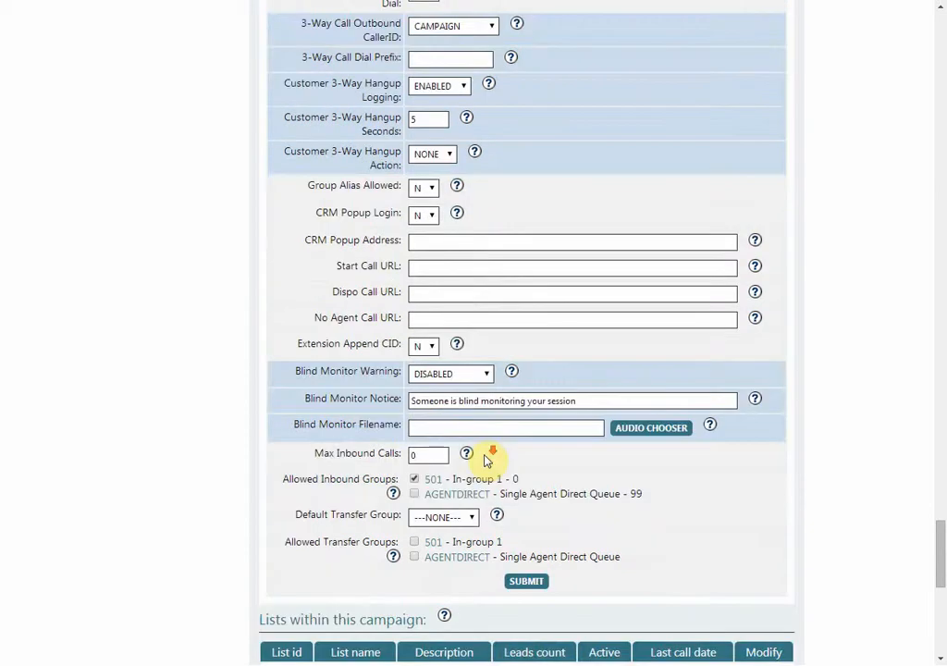
scroll(483, 460, "down", 1)
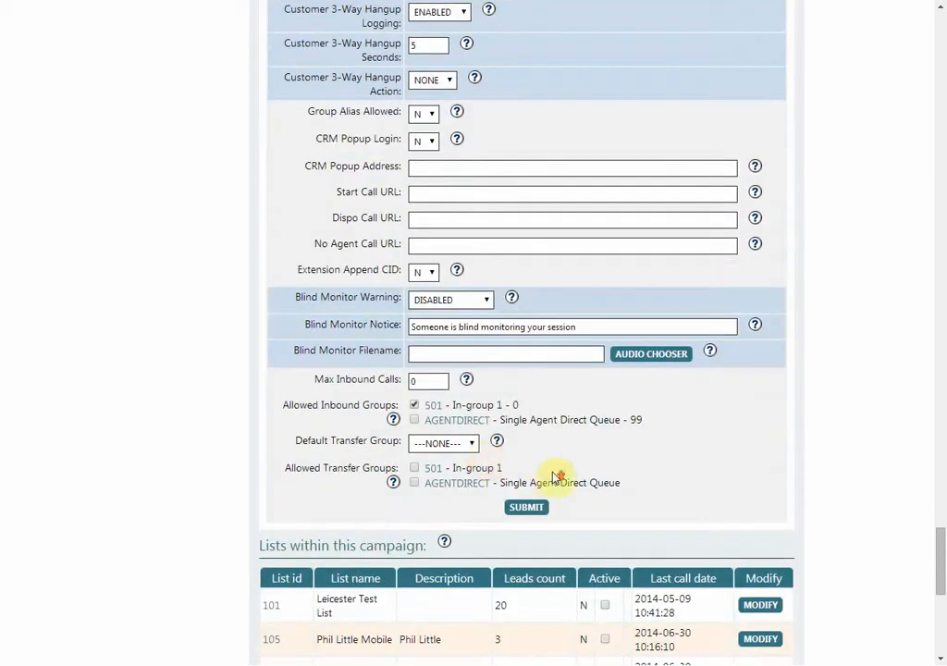
Check the campaign's dial statuses, open its lead recycling settings and examine the attempt delay for status B
scroll(554, 475, "up", 20)
scroll(554, 476, "up", 20)
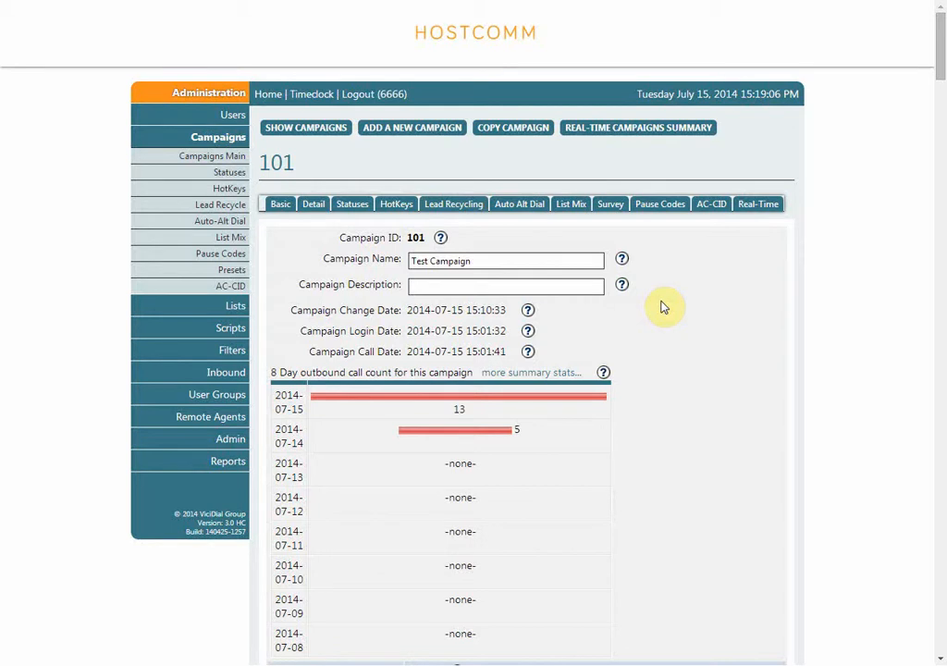
scroll(663, 307, "down", 3)
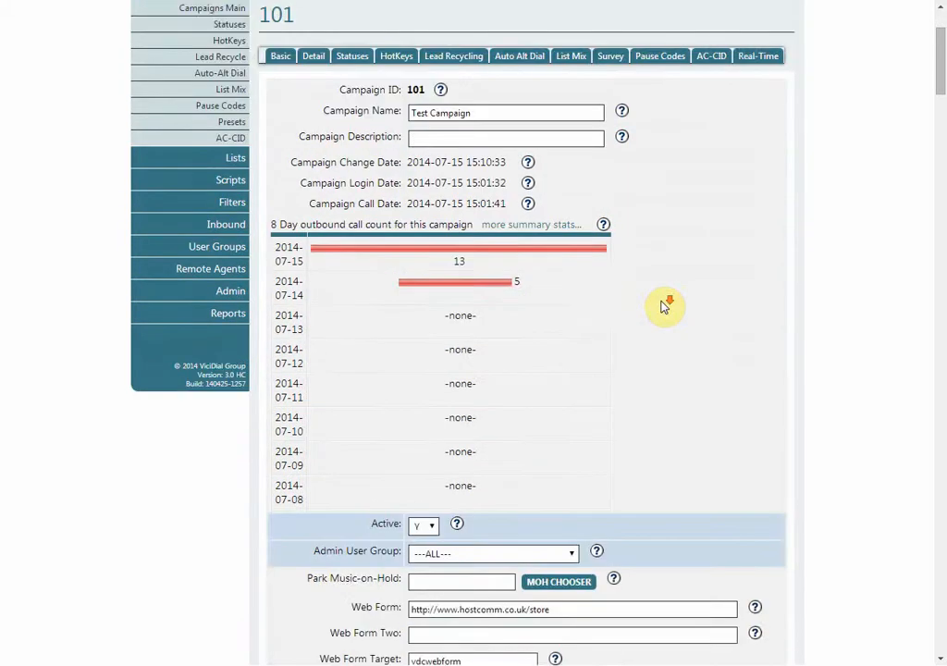
scroll(663, 307, "down", 5)
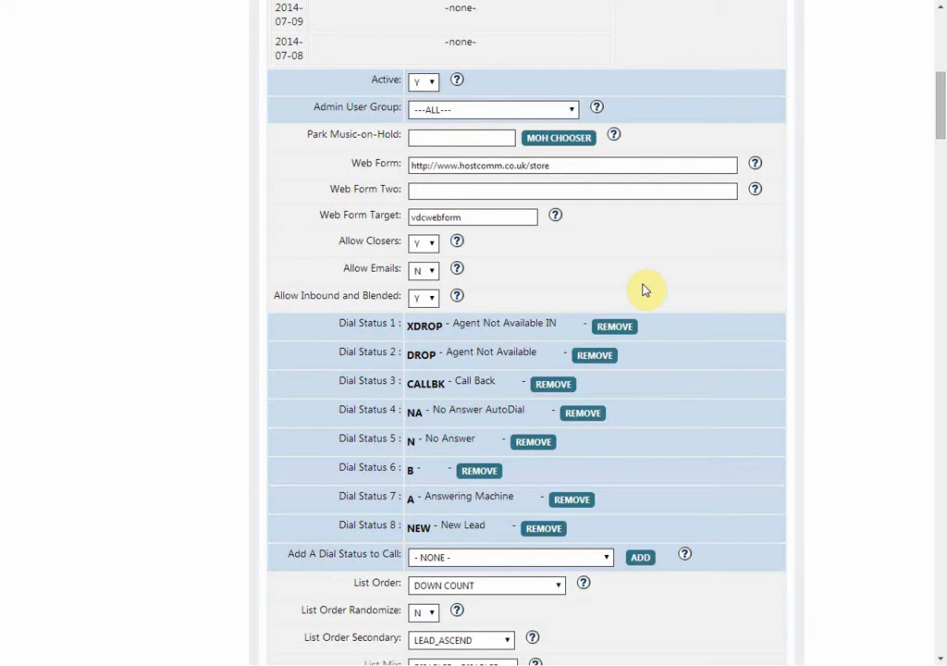
scroll(645, 290, "up", 7)
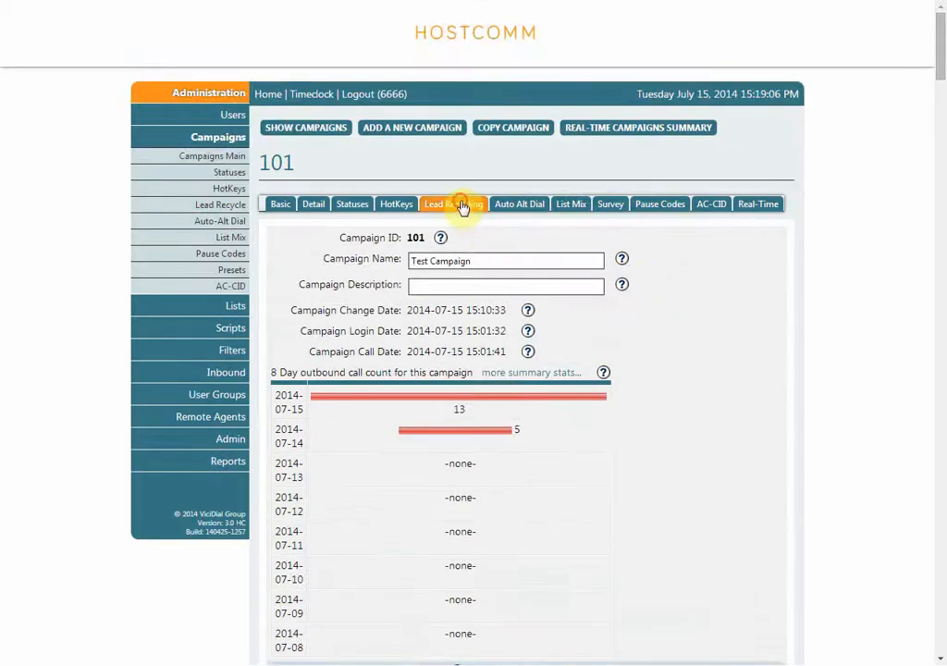
left_click(462, 205)
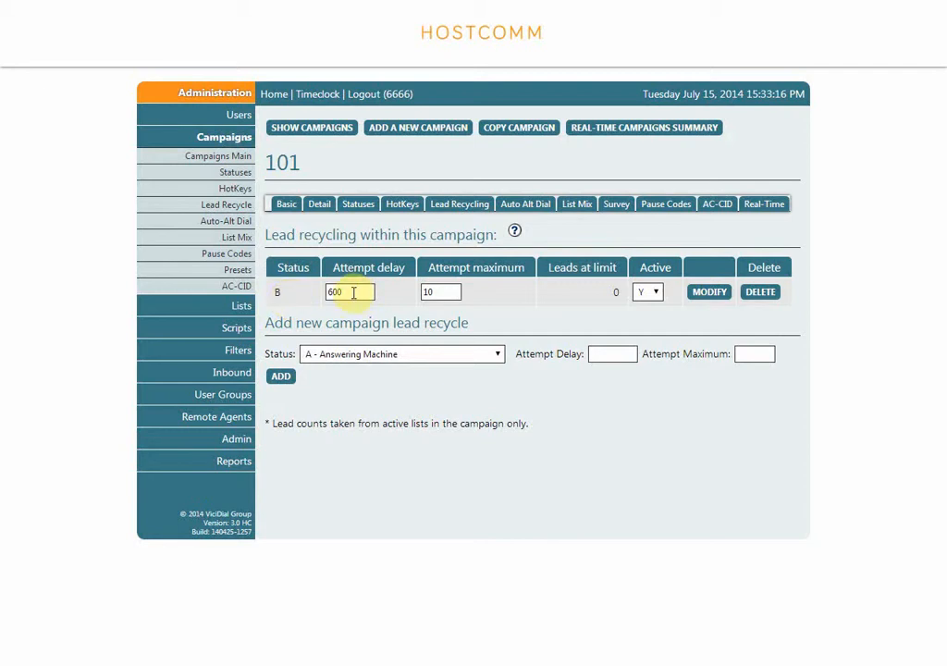
left_click_drag(354, 292, 318, 293)
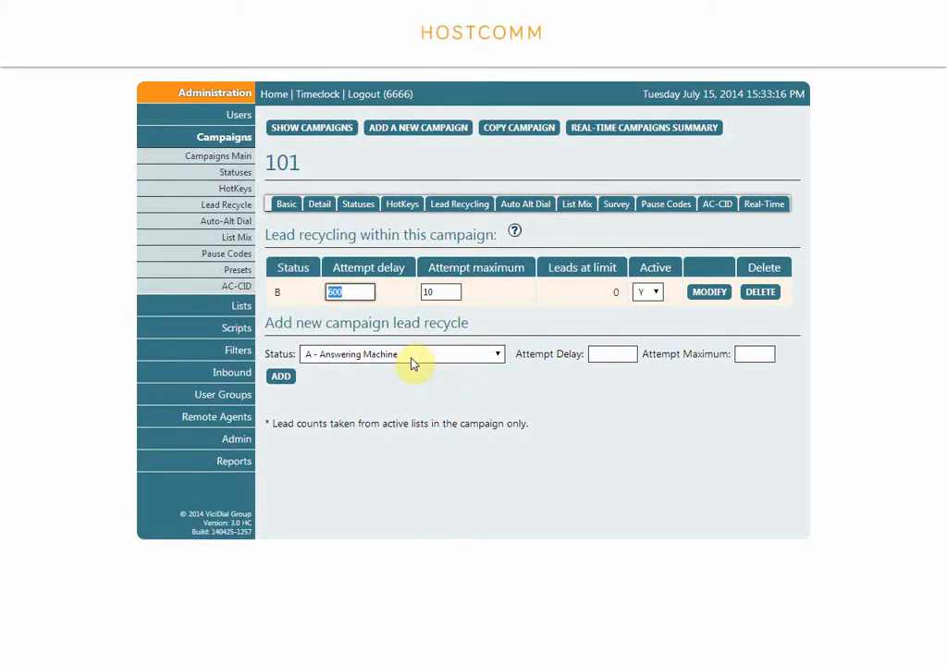
Open the campaign's agent pause codes and view the Billable options for the ADMIN code without changing it
left_click(662, 208)
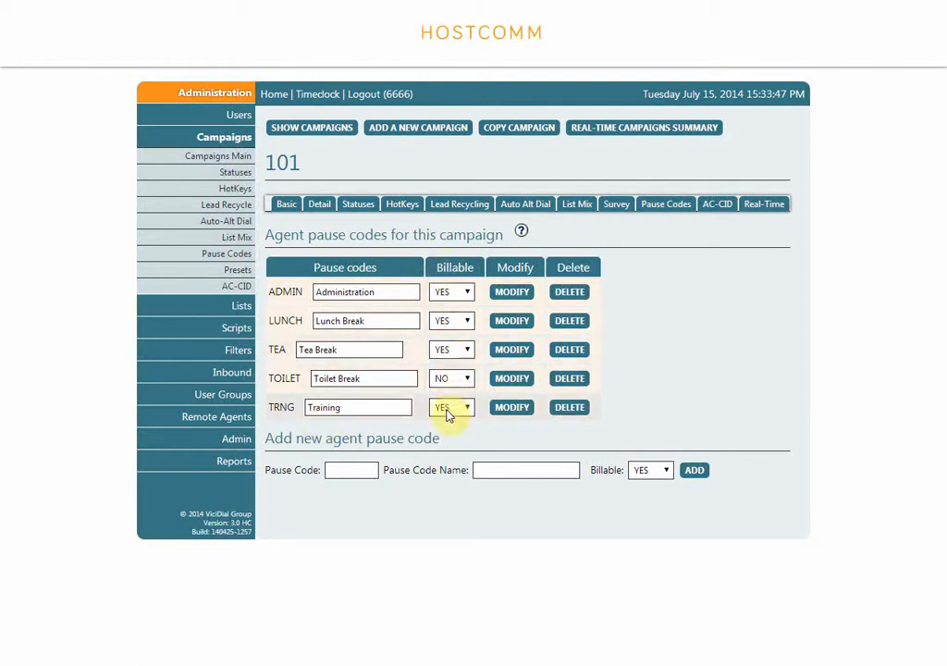
left_click(467, 293)
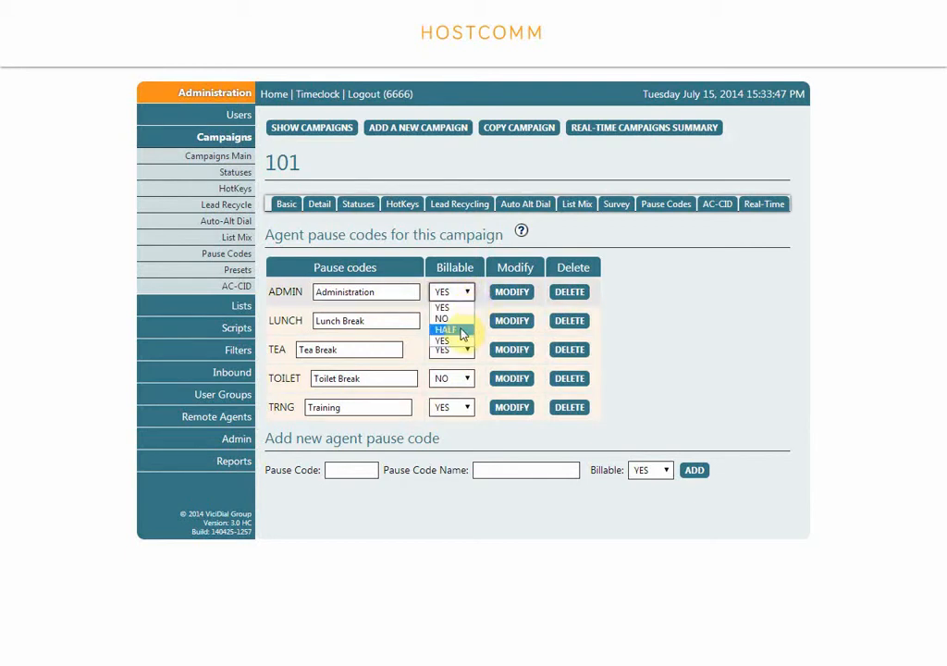
left_click(645, 297)
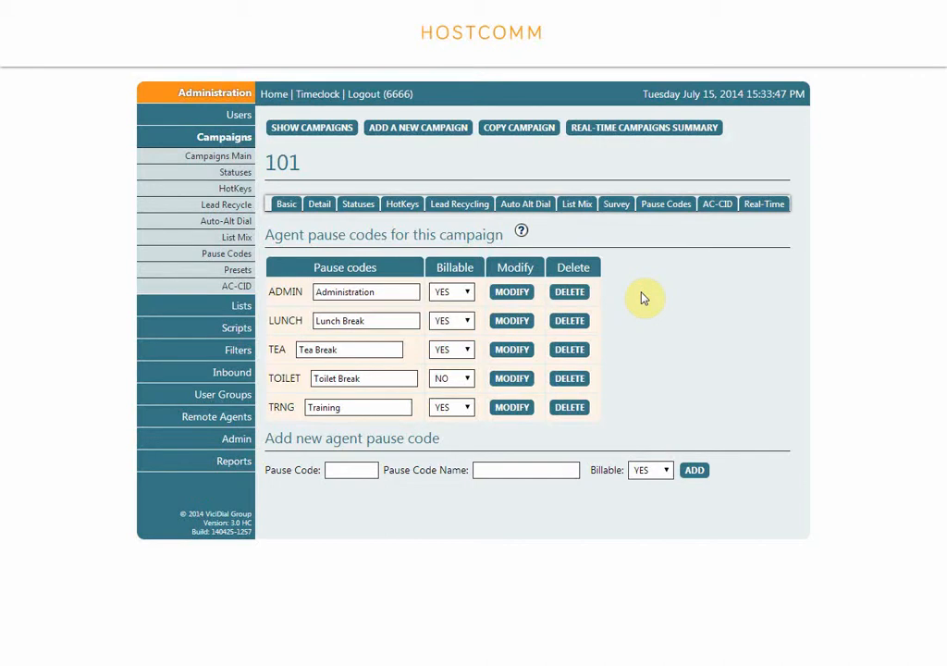
Open the HotKeys settings of campaign 101
left_click(399, 212)
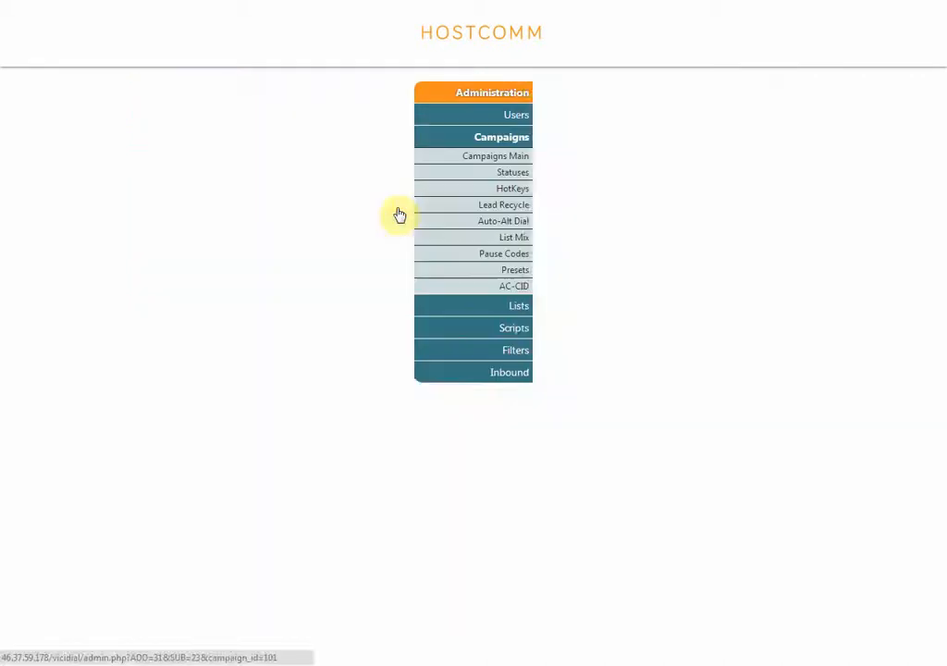